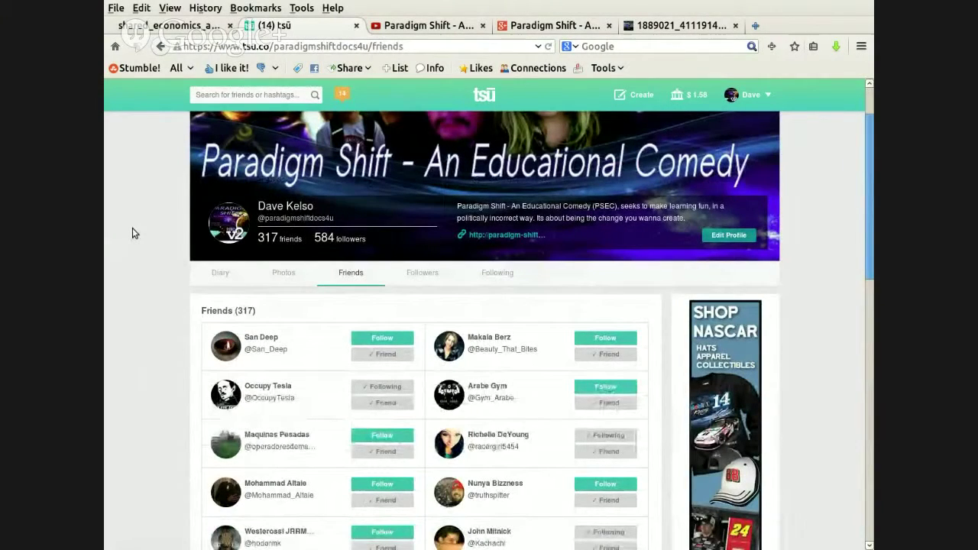
- Open the profile's followers list and accept the pending friend request in its second row
{"action": "left_click", "coordinate": [437, 275]}
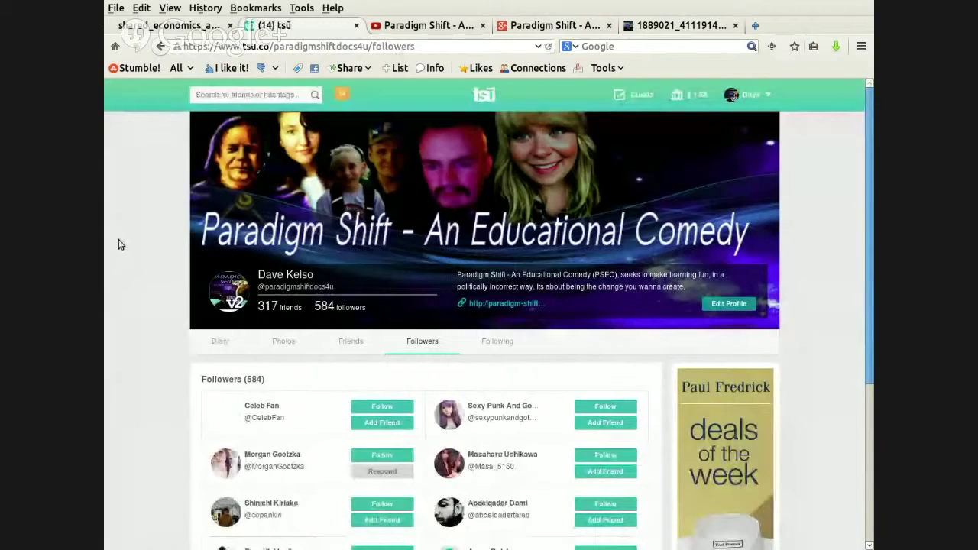
{"action": "scroll", "coordinate": [118, 244], "scroll_direction": "down", "scroll_amount": 2}
{"action": "scroll", "coordinate": [119, 245], "scroll_direction": "down", "scroll_amount": 3}
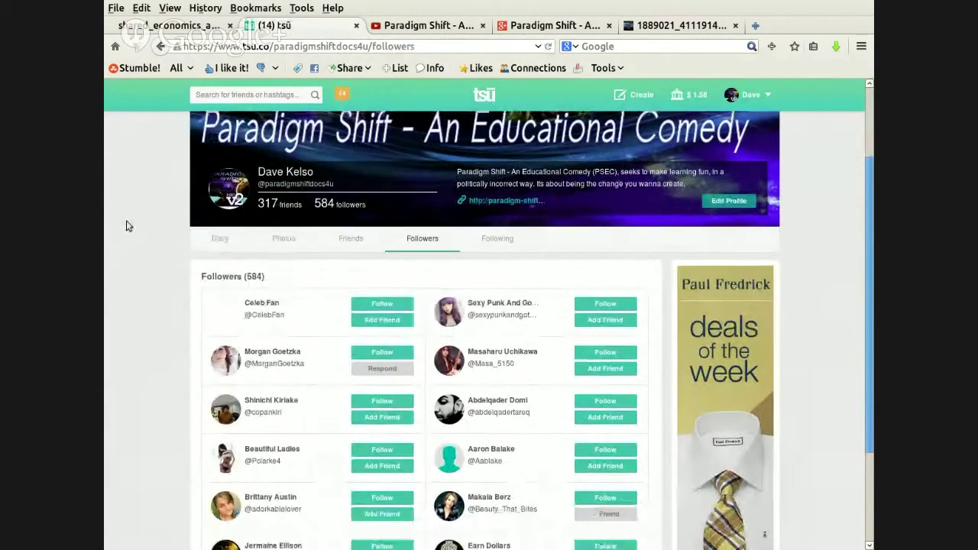
{"action": "scroll", "coordinate": [124, 221], "scroll_direction": "down", "scroll_amount": 2}
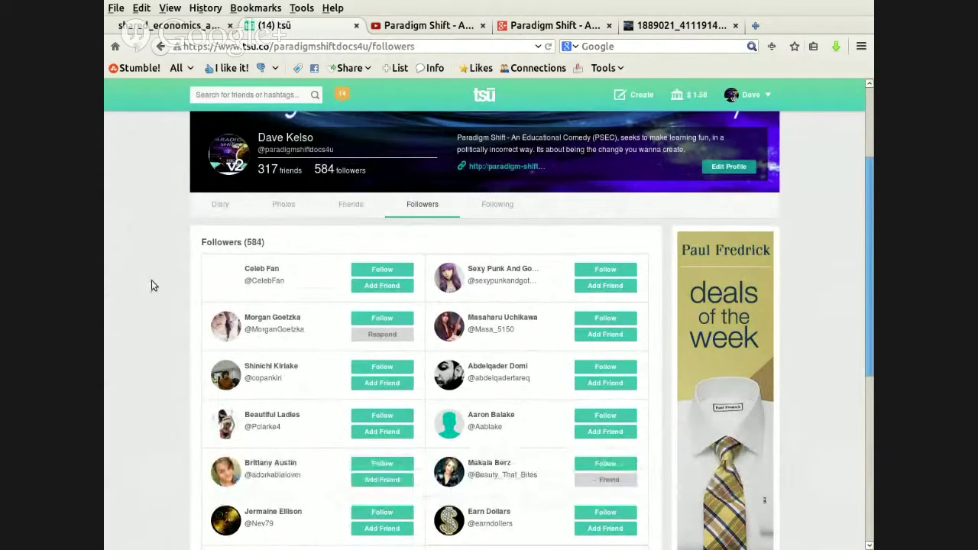
{"action": "left_click", "coordinate": [404, 336]}
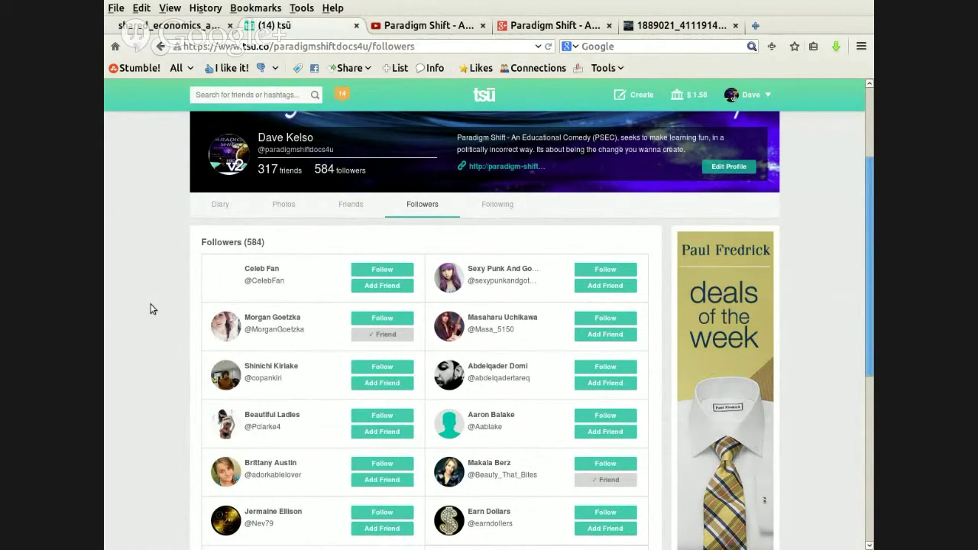
- Search the followers page for "respond" and accept the friend request at the first match
{"action": "scroll", "coordinate": [149, 300], "scroll_direction": "down", "scroll_amount": 1}
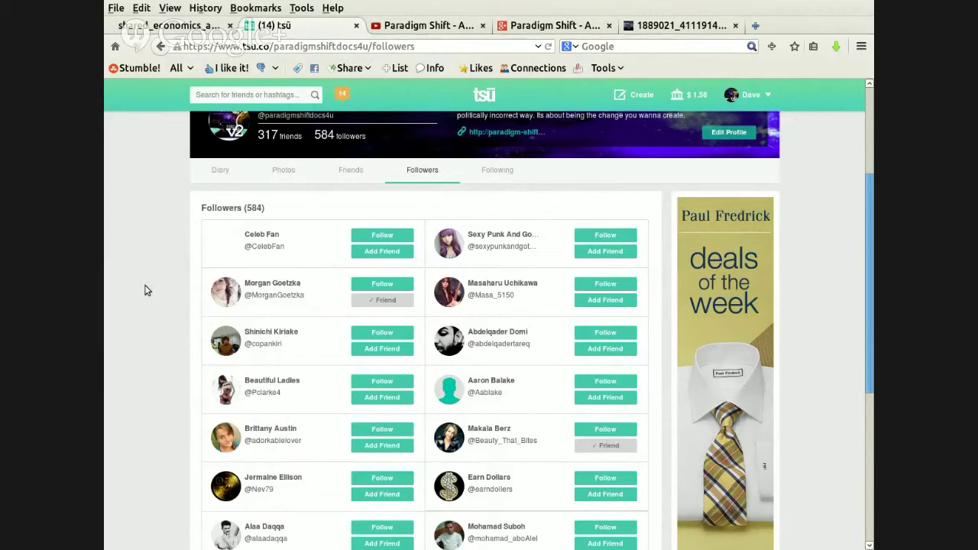
{"action": "key", "text": "ctrl+f"}
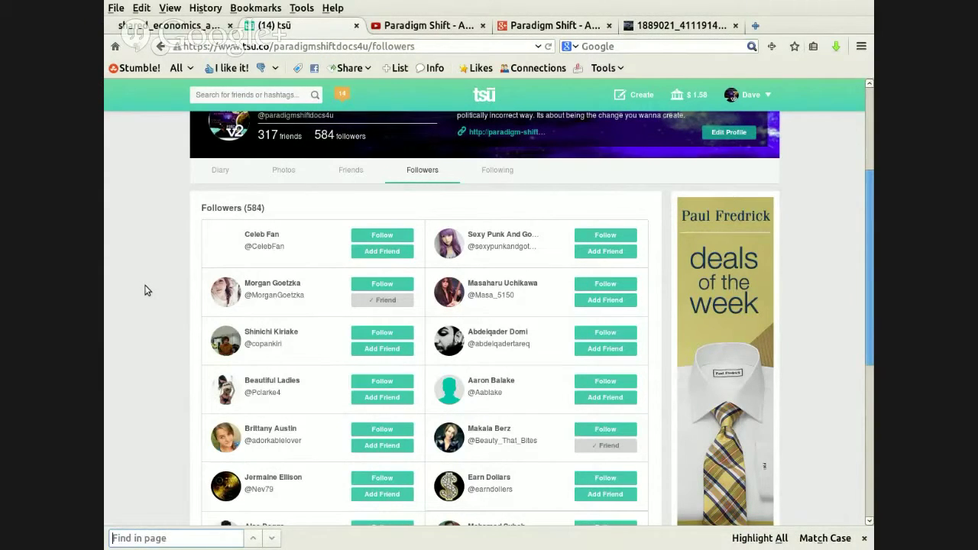
{"action": "type", "text": "re"}
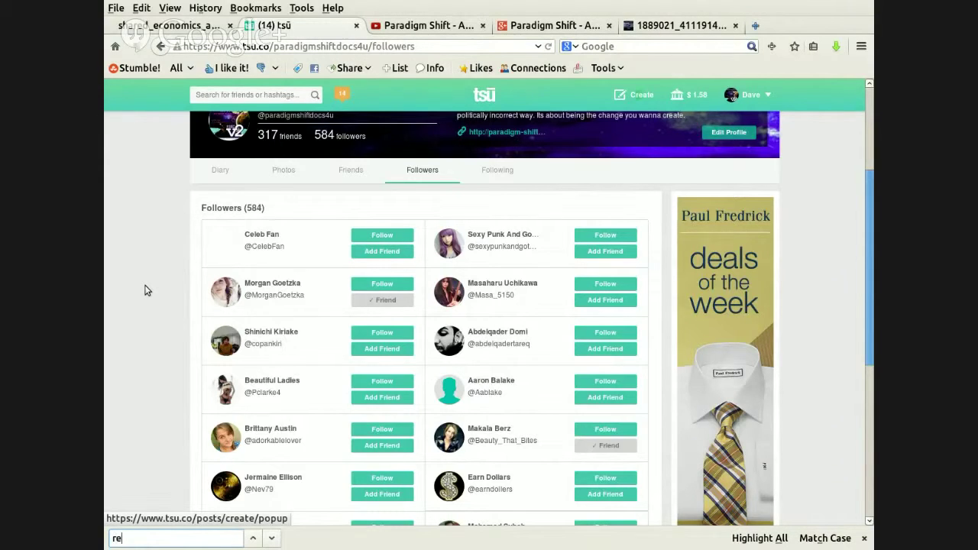
{"action": "type", "text": "spond"}
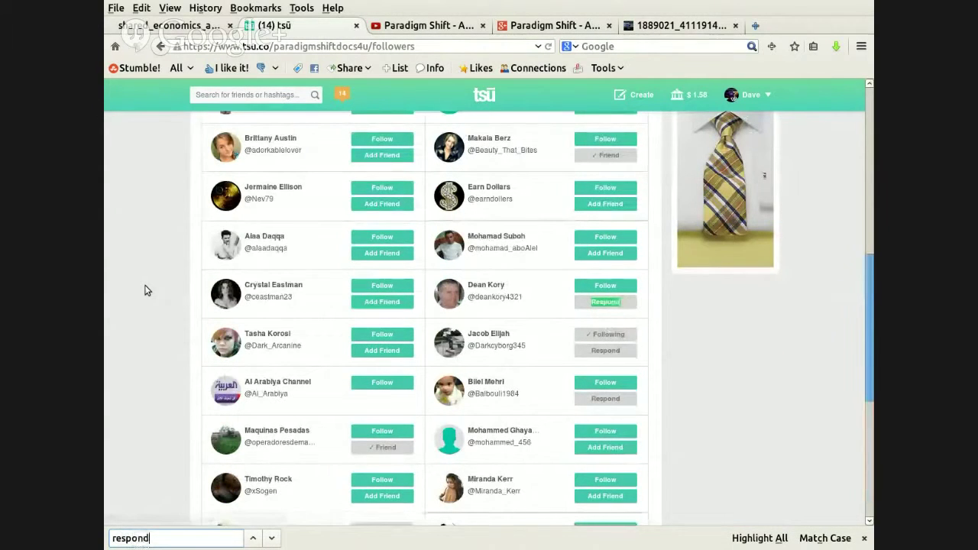
{"action": "left_click", "coordinate": [611, 304]}
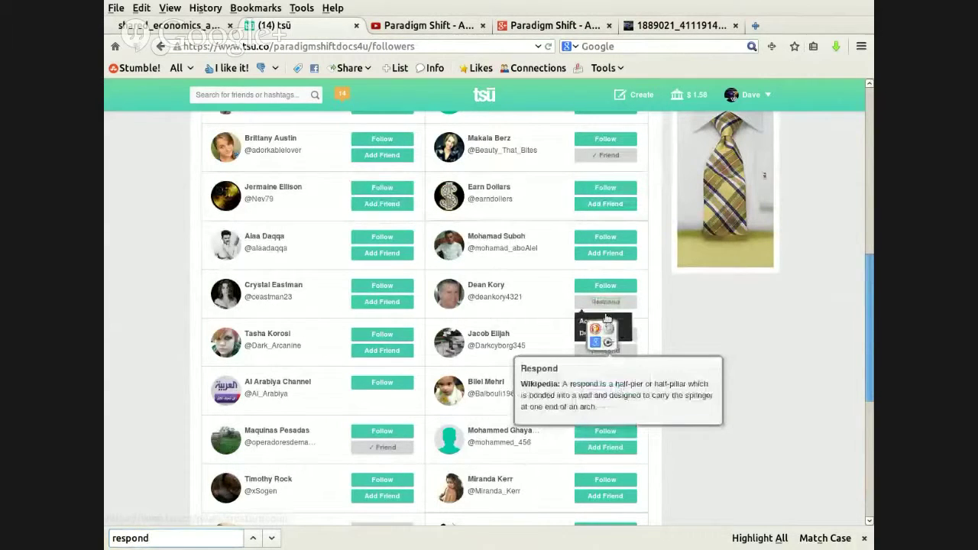
{"action": "left_click", "coordinate": [578, 322]}
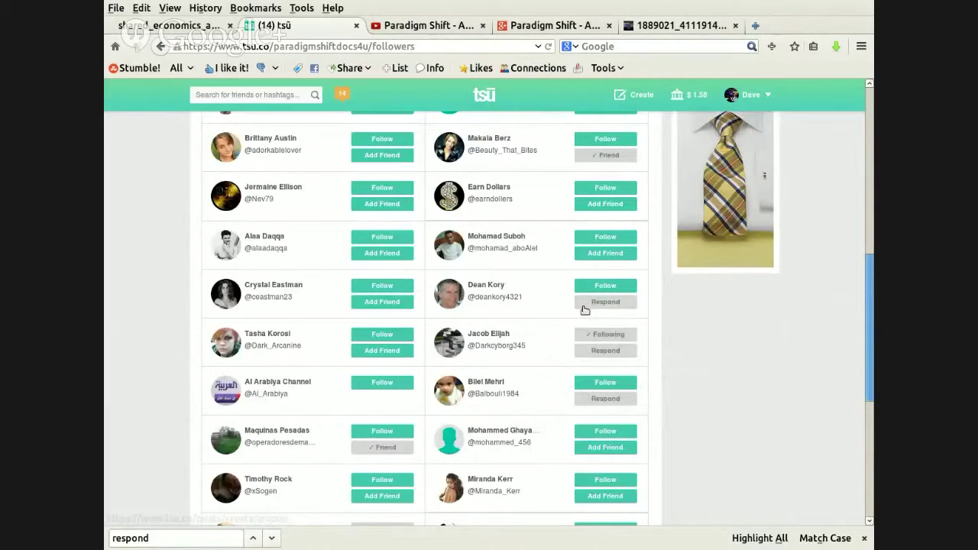
{"action": "left_click", "coordinate": [584, 305]}
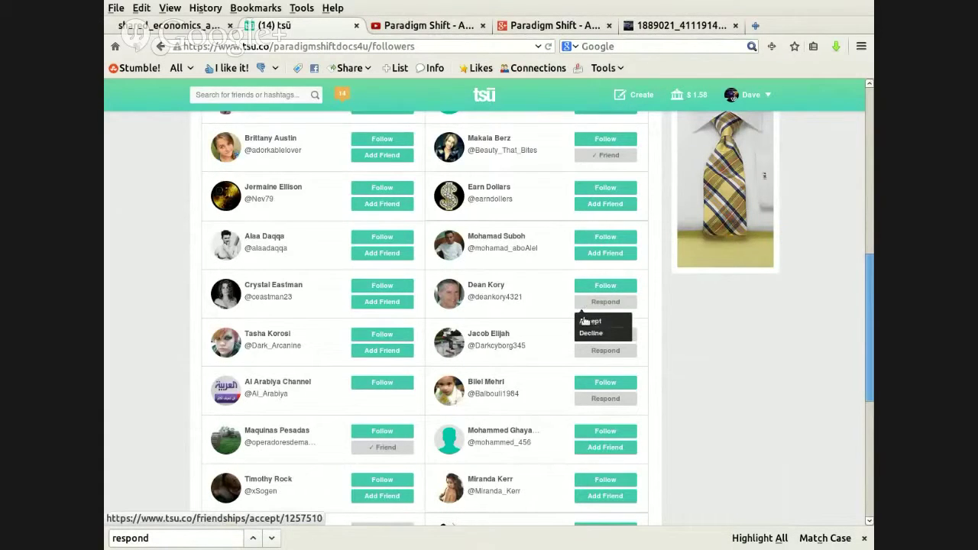
{"action": "left_click", "coordinate": [585, 321]}
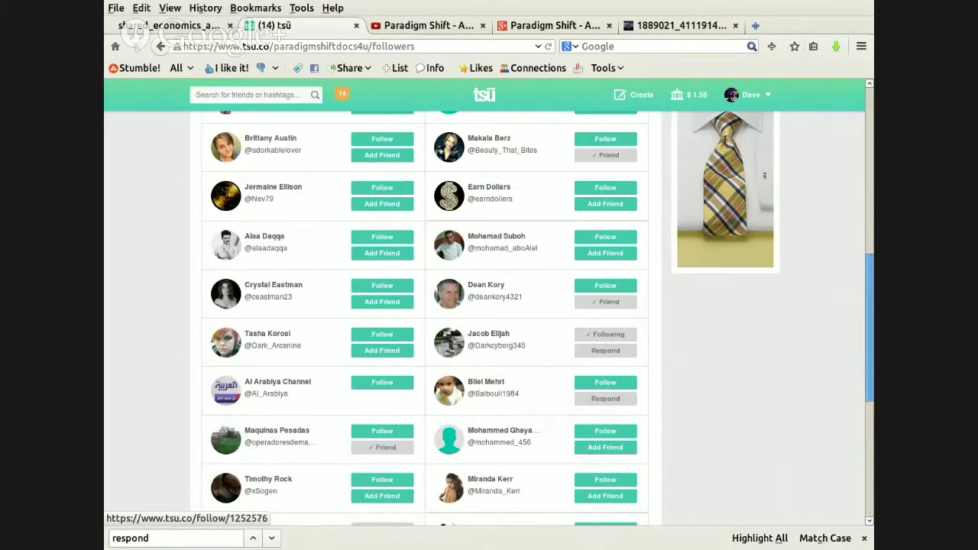
- Go backward through the "respond" matches and accept the two lowest pending friend requests in the loaded followers list
{"action": "left_click", "coordinate": [254, 538]}
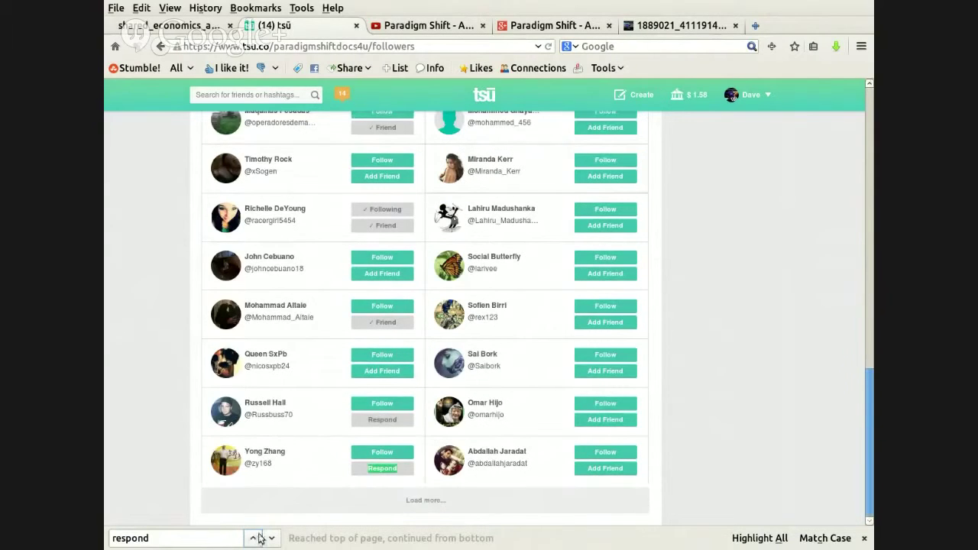
{"action": "left_click", "coordinate": [391, 471]}
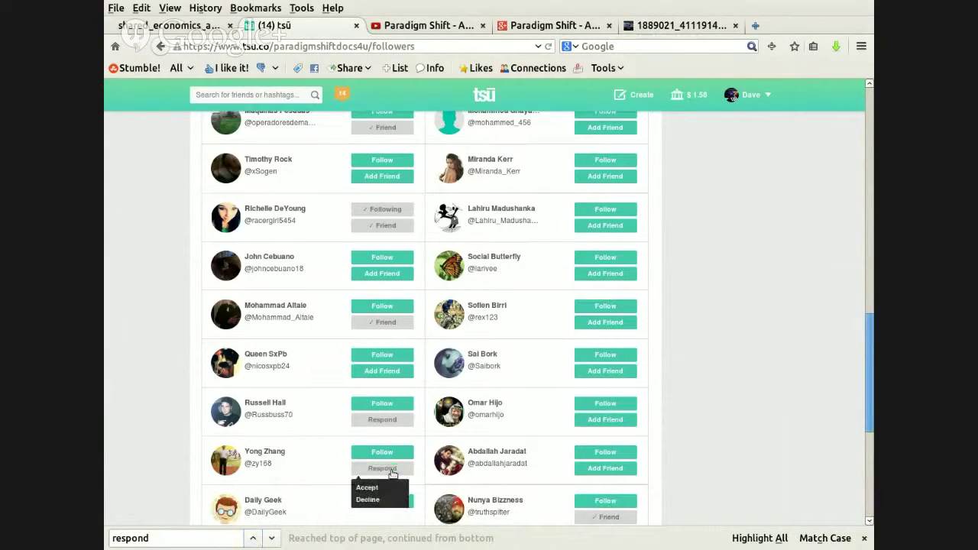
{"action": "left_click", "coordinate": [357, 490]}
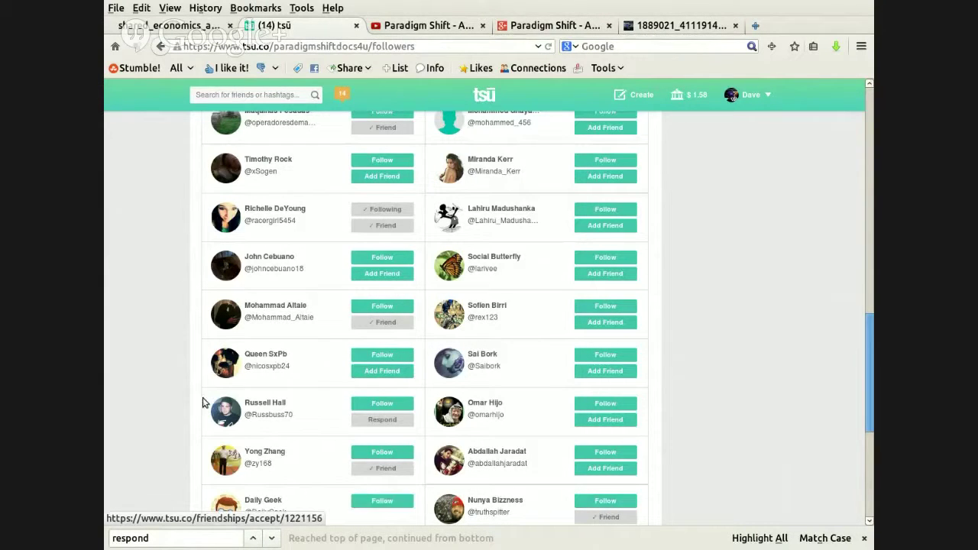
{"action": "left_click", "coordinate": [253, 538]}
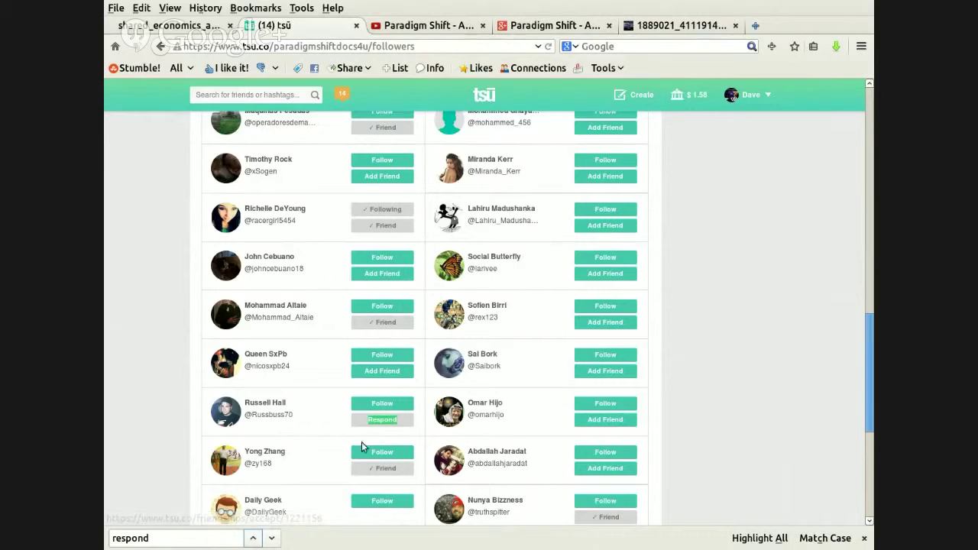
{"action": "left_click", "coordinate": [366, 426]}
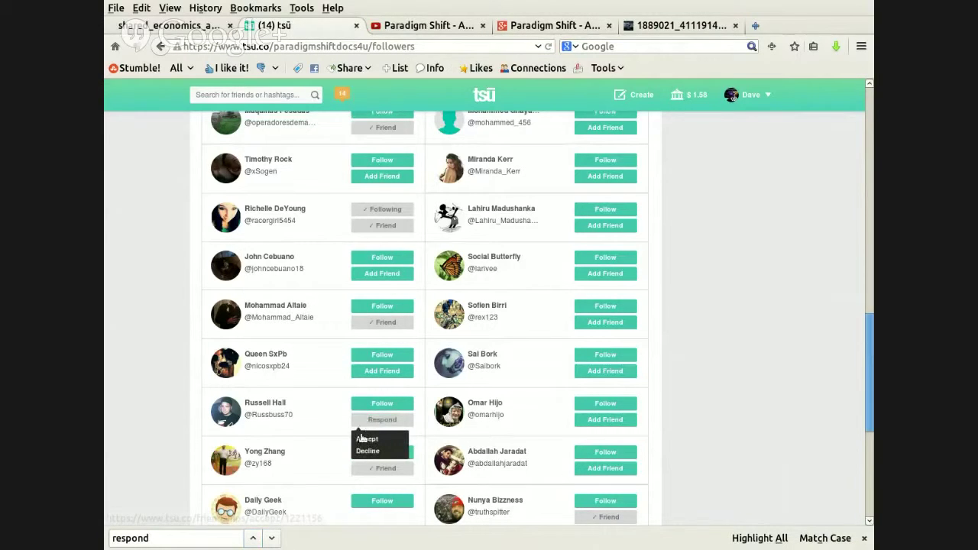
{"action": "left_click", "coordinate": [363, 440]}
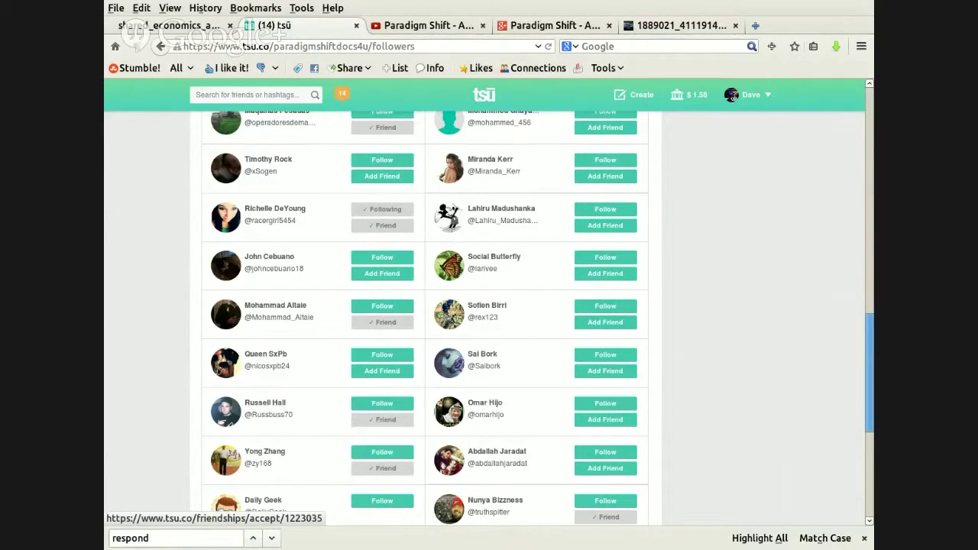
- Accept the remaining two pending friend requests further up the followers list and close the page search
{"action": "left_click", "coordinate": [253, 539]}
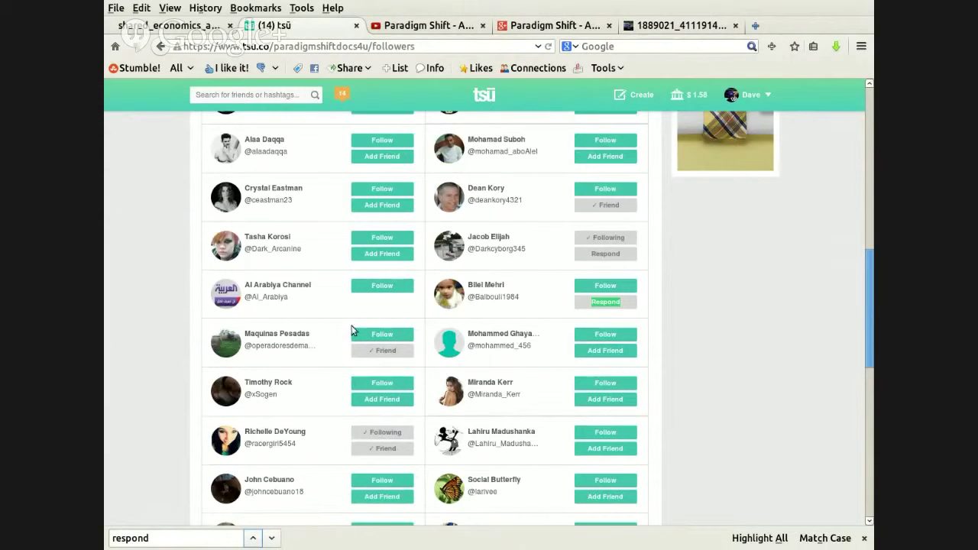
{"action": "left_click", "coordinate": [597, 303]}
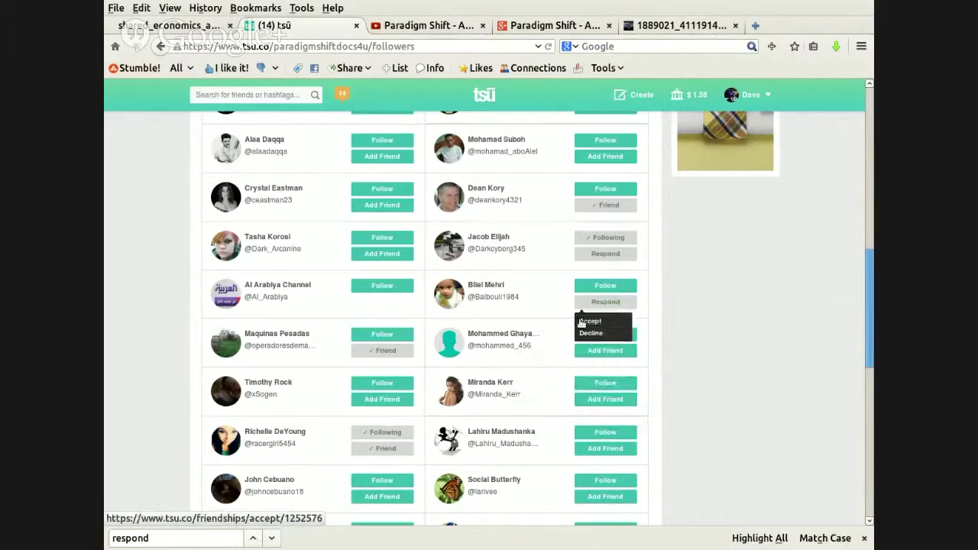
{"action": "left_click", "coordinate": [582, 323]}
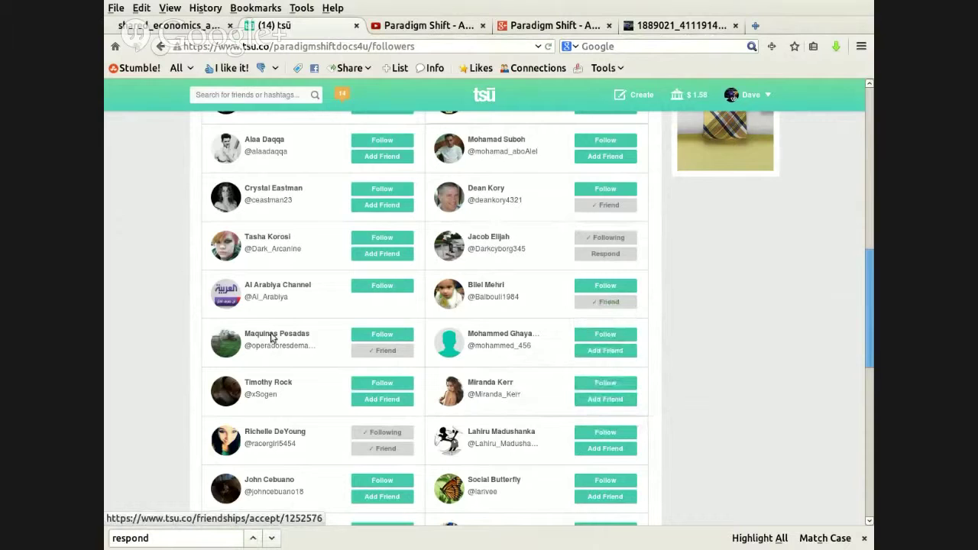
{"action": "left_click", "coordinate": [255, 540]}
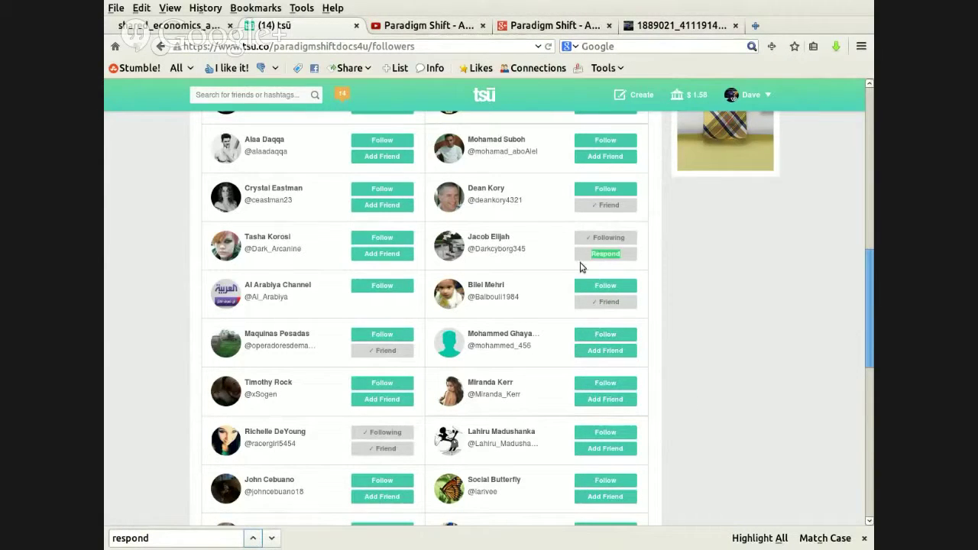
{"action": "left_click", "coordinate": [592, 256]}
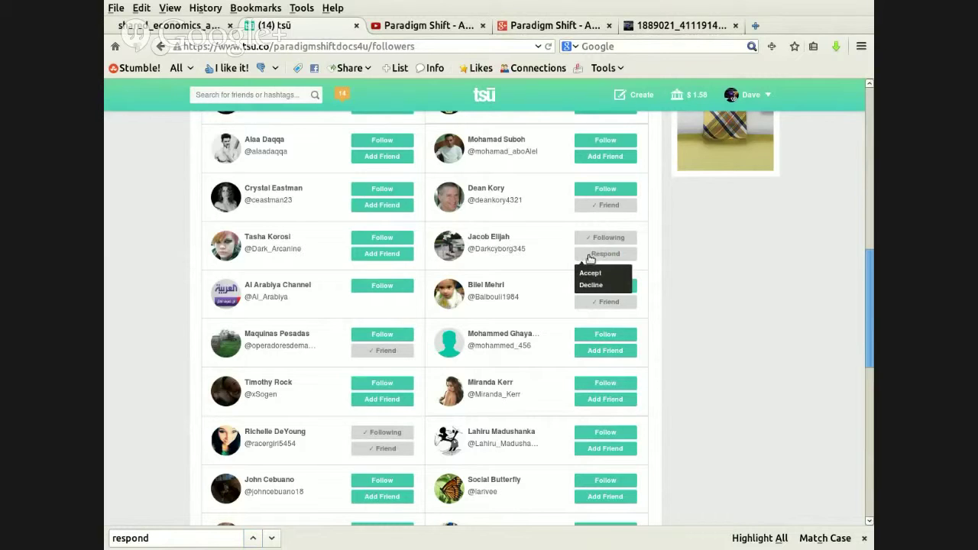
{"action": "left_click", "coordinate": [585, 274]}
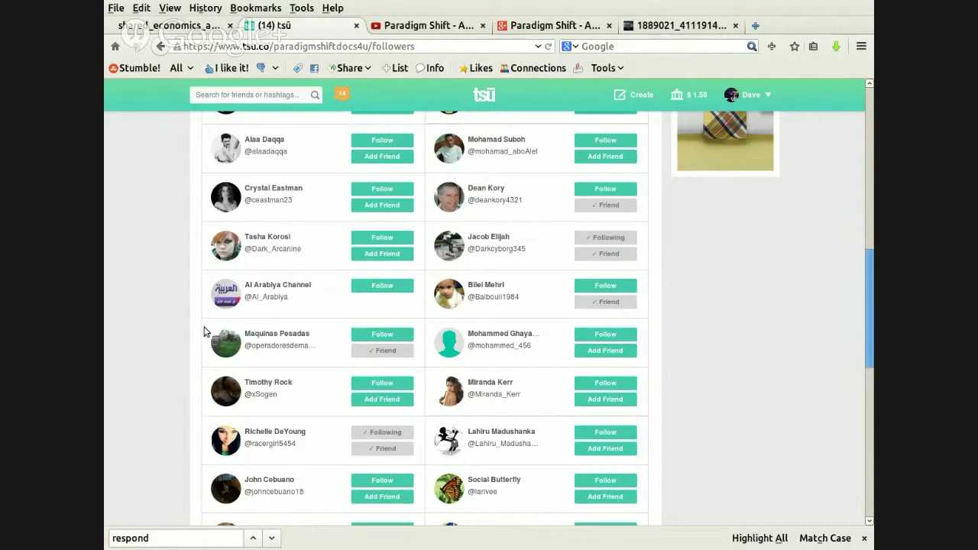
{"action": "left_click", "coordinate": [254, 539]}
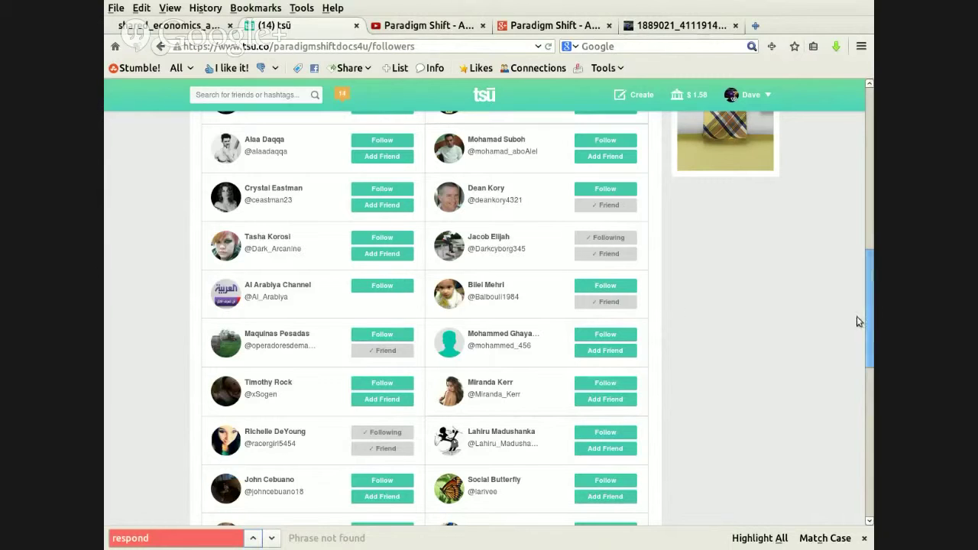
{"action": "left_click", "coordinate": [864, 540]}
- Return to the top of the followers page and open the profile's list of followed accounts
{"action": "scroll", "coordinate": [151, 402], "scroll_direction": "up", "scroll_amount": 10}
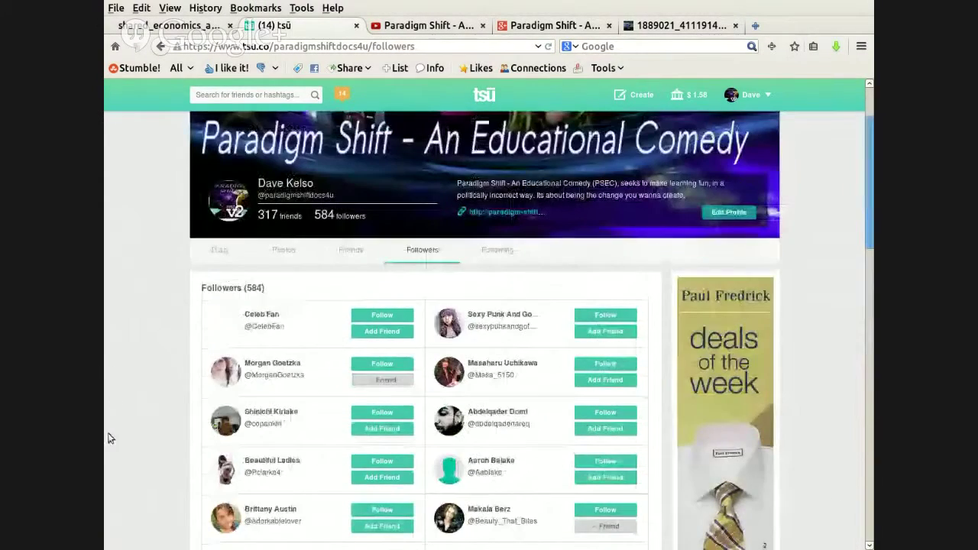
{"action": "scroll", "coordinate": [106, 384], "scroll_direction": "down", "scroll_amount": 3}
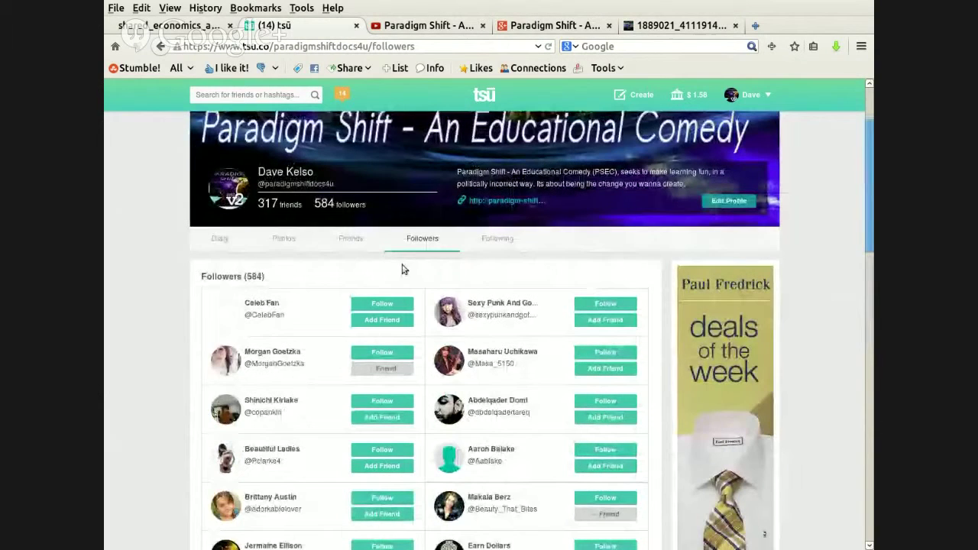
{"action": "left_click", "coordinate": [502, 240]}
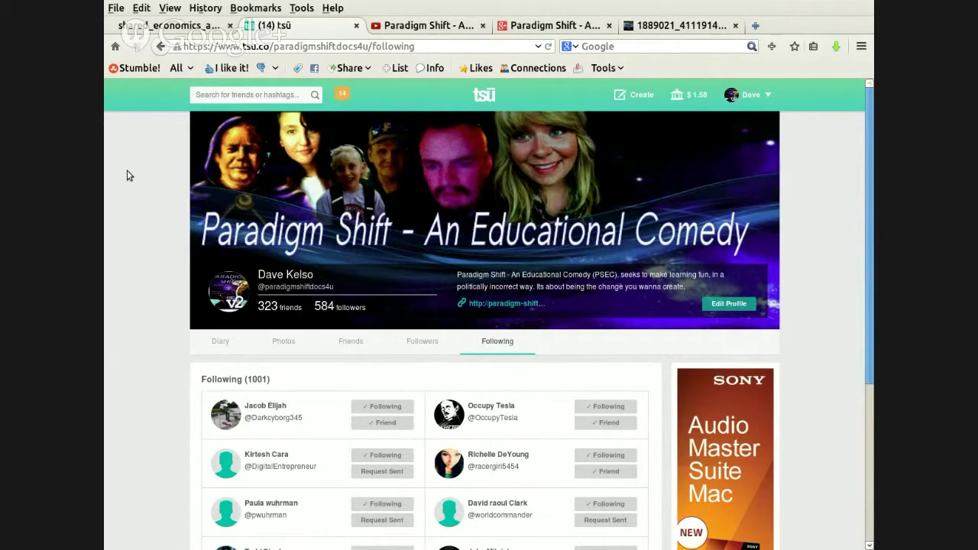
- Examine the friend status of the accounts in the Following list, loading further entries down the list to look for pending requests
{"action": "scroll", "coordinate": [129, 175], "scroll_direction": "down", "scroll_amount": 5}
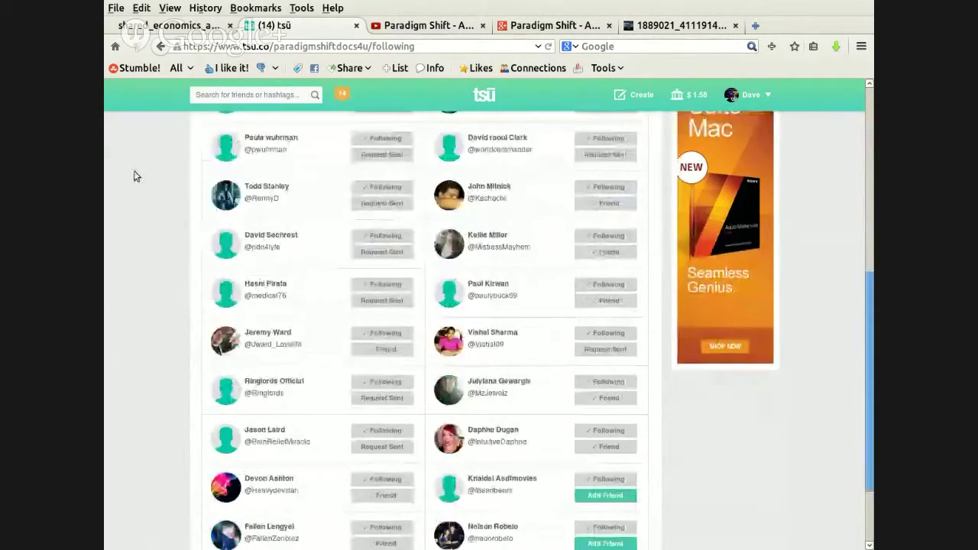
{"action": "scroll", "coordinate": [134, 177], "scroll_direction": "down", "scroll_amount": 3}
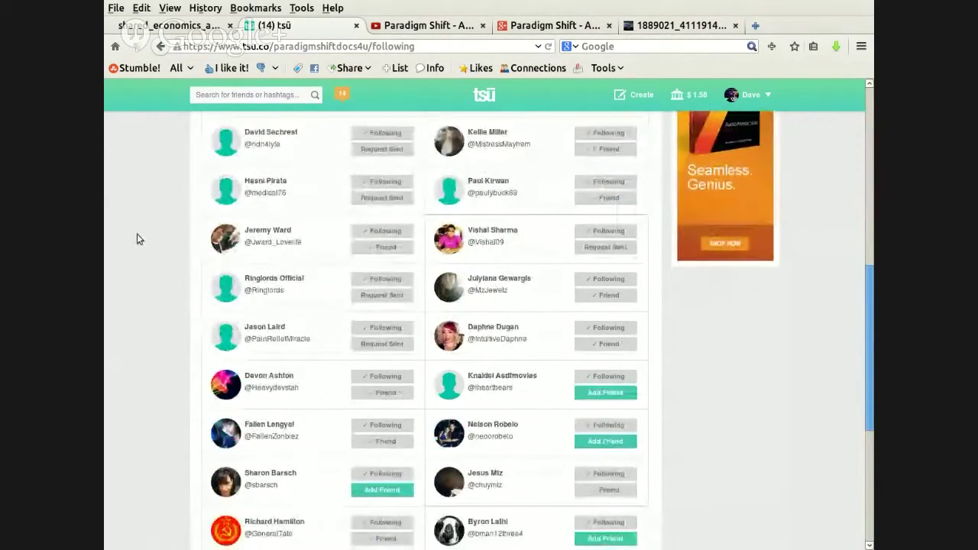
{"action": "scroll", "coordinate": [136, 236], "scroll_direction": "down", "scroll_amount": 5}
{"action": "scroll", "coordinate": [123, 268], "scroll_direction": "down", "scroll_amount": 4}
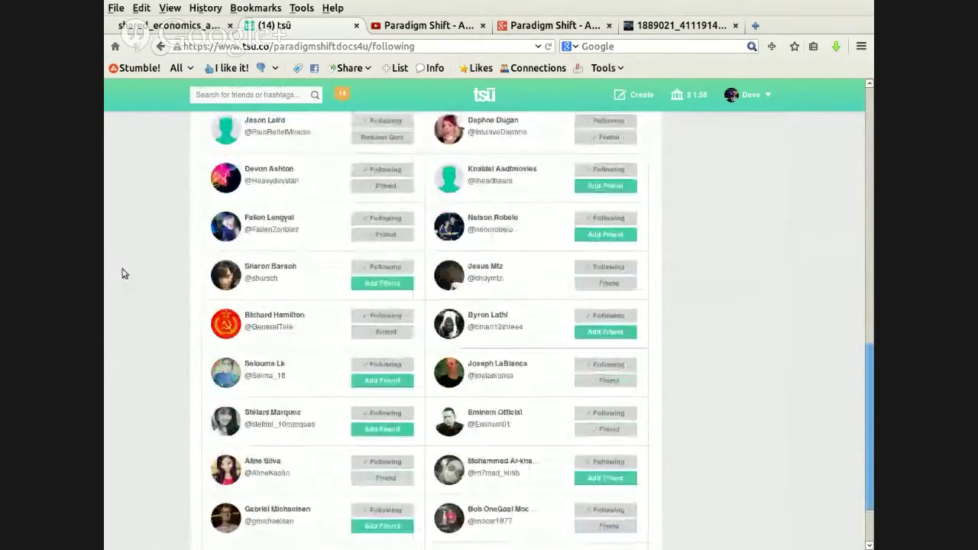
{"action": "scroll", "coordinate": [124, 273], "scroll_direction": "down", "scroll_amount": 1}
{"action": "scroll", "coordinate": [124, 273], "scroll_direction": "down", "scroll_amount": 4}
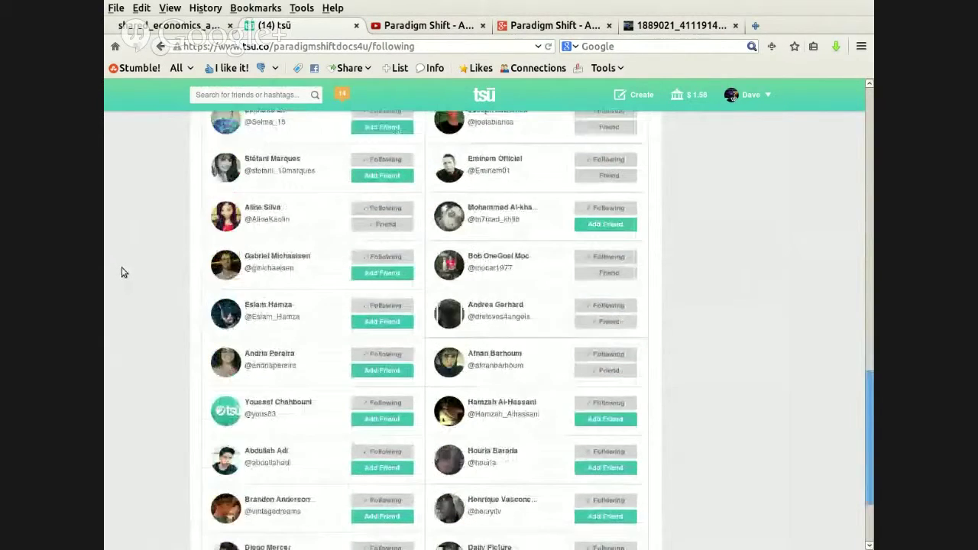
{"action": "scroll", "coordinate": [123, 271], "scroll_direction": "down", "scroll_amount": 5}
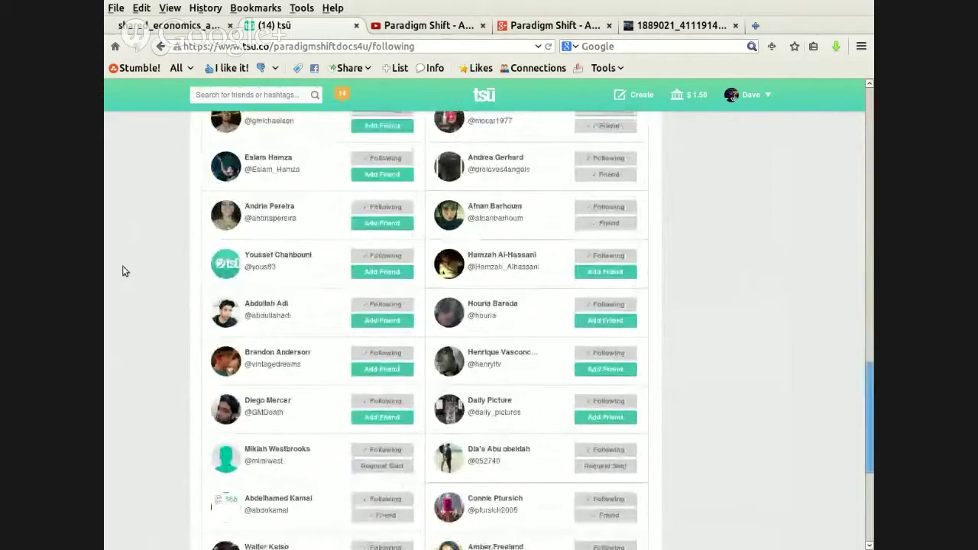
{"action": "scroll", "coordinate": [124, 271], "scroll_direction": "down", "scroll_amount": 6}
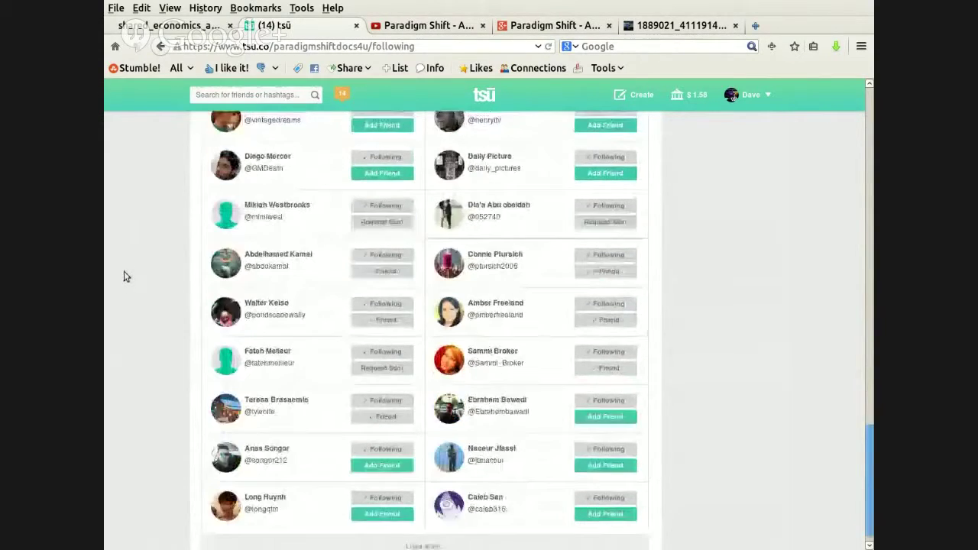
{"action": "scroll", "coordinate": [124, 272], "scroll_direction": "down", "scroll_amount": 7}
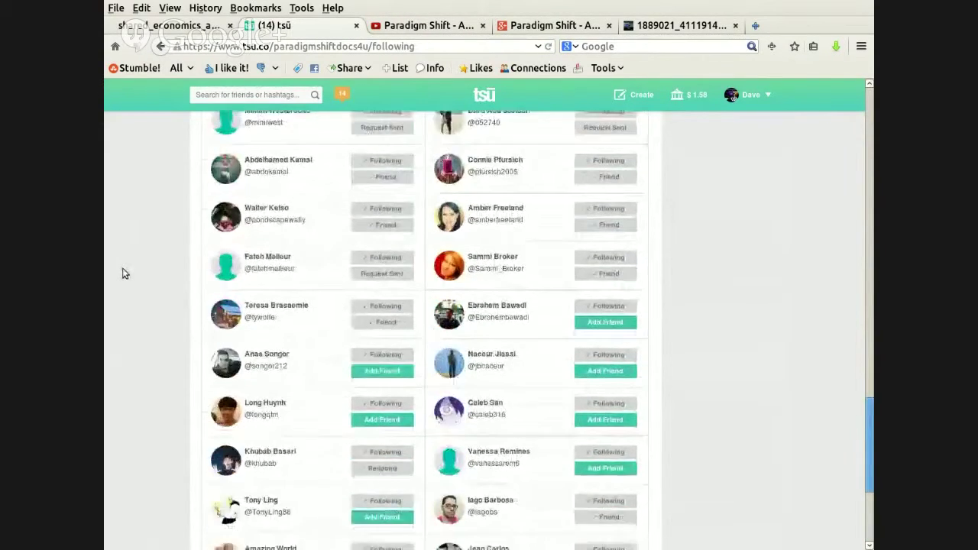
{"action": "scroll", "coordinate": [125, 276], "scroll_direction": "down", "scroll_amount": 2}
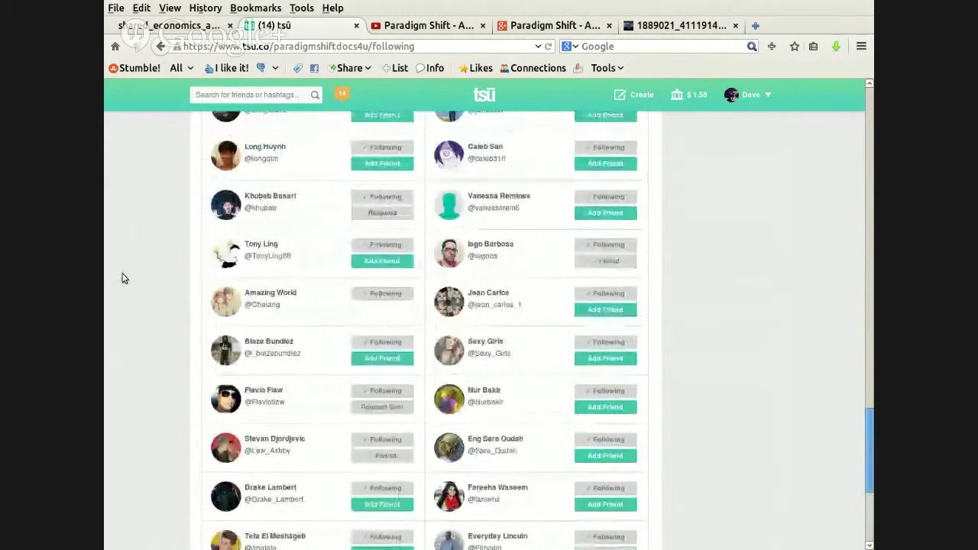
{"action": "scroll", "coordinate": [124, 277], "scroll_direction": "down", "scroll_amount": 5}
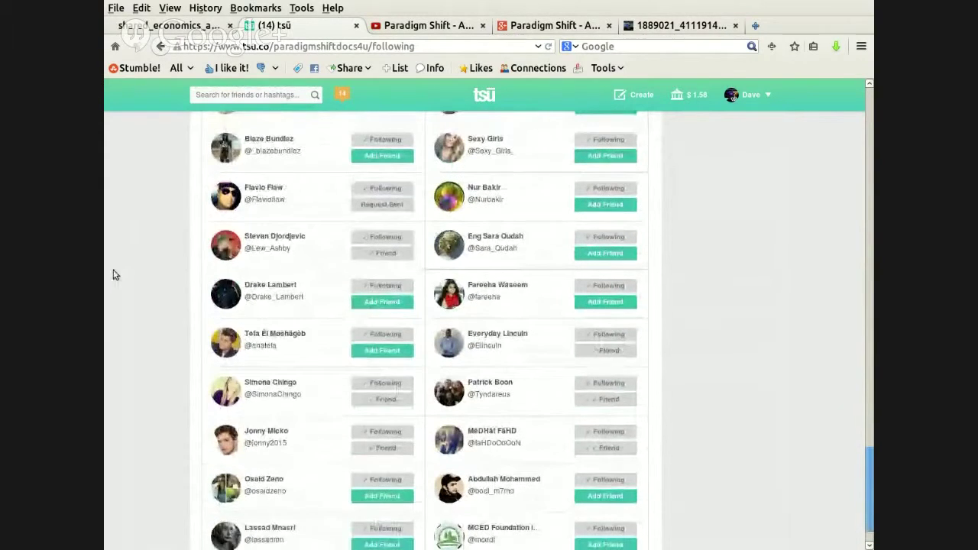
{"action": "scroll", "coordinate": [120, 280], "scroll_direction": "down", "scroll_amount": 1}
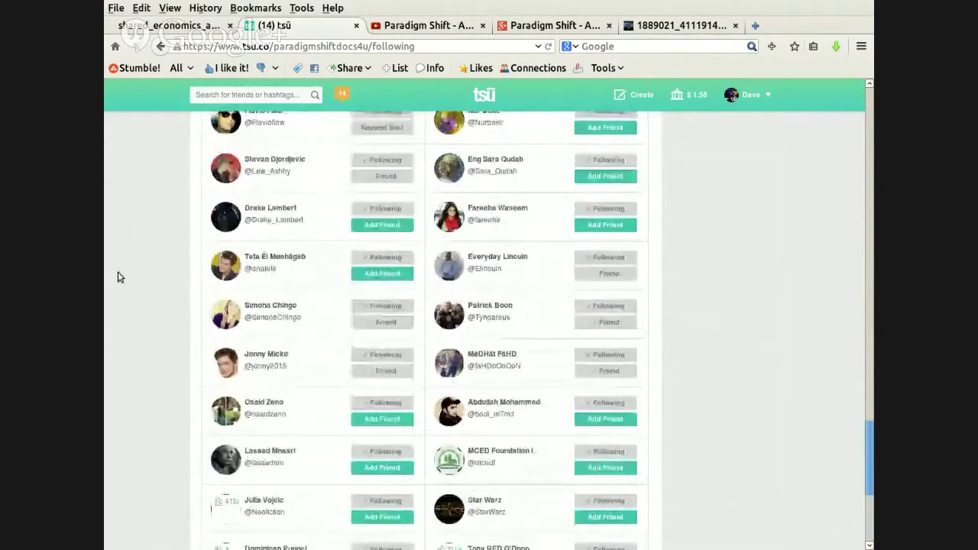
{"action": "scroll", "coordinate": [119, 275], "scroll_direction": "down", "scroll_amount": 4}
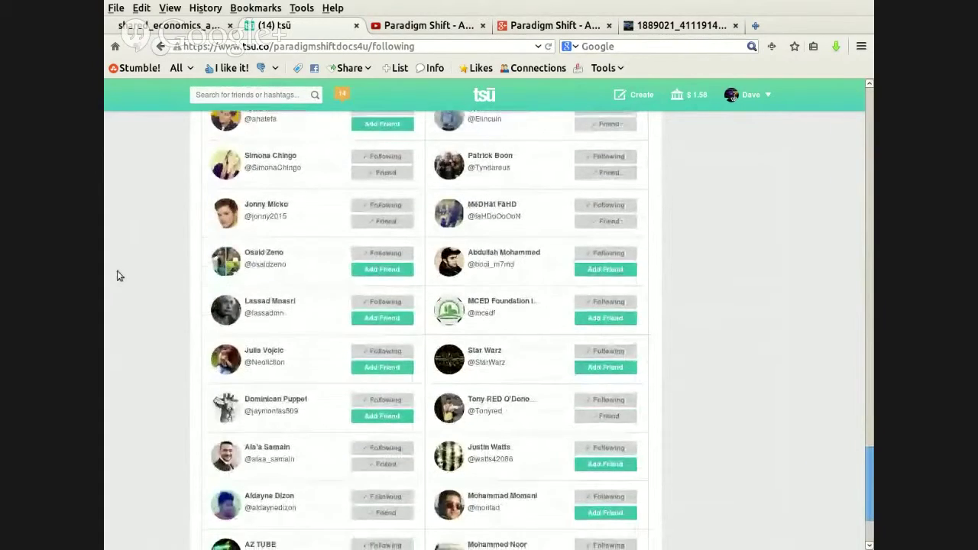
{"action": "scroll", "coordinate": [432, 277], "scroll_direction": "down", "scroll_amount": 2}
{"action": "scroll", "coordinate": [776, 334], "scroll_direction": "down", "scroll_amount": 1}
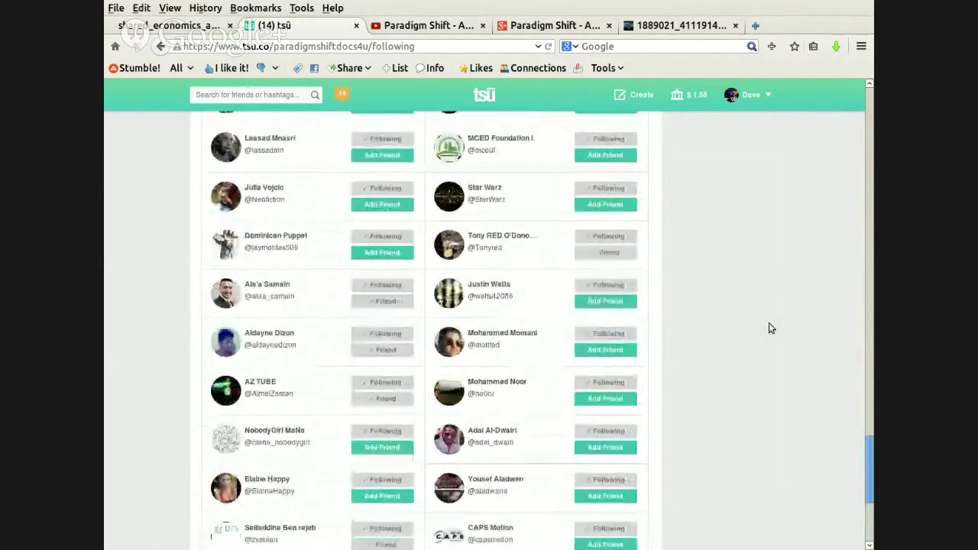
{"action": "scroll", "coordinate": [763, 332], "scroll_direction": "down", "scroll_amount": 5}
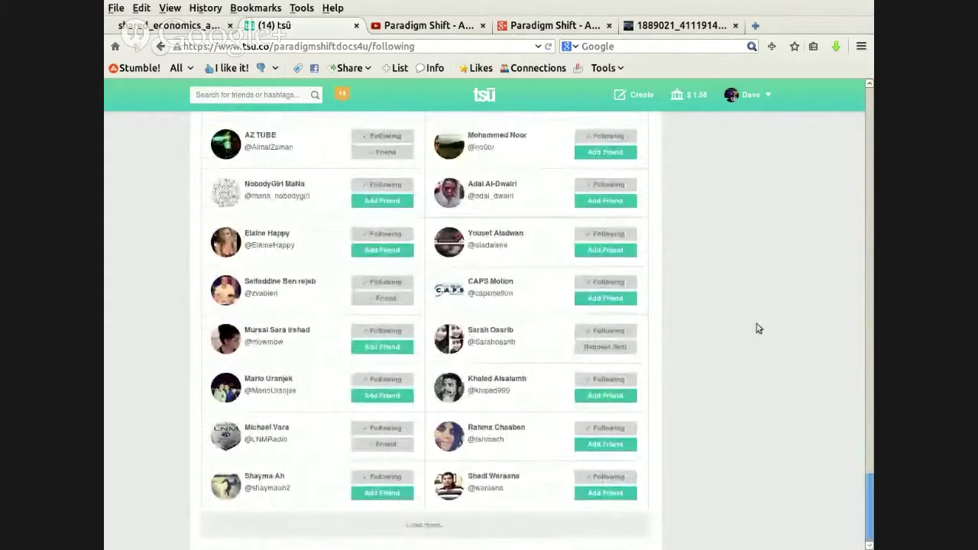
{"action": "scroll", "coordinate": [755, 327], "scroll_direction": "down", "scroll_amount": 3}
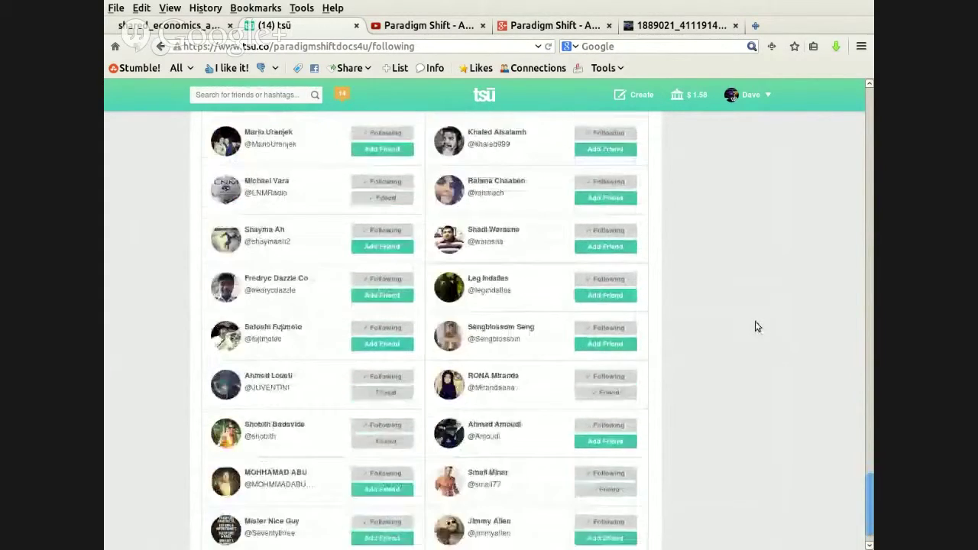
{"action": "scroll", "coordinate": [755, 321], "scroll_direction": "down", "scroll_amount": 1}
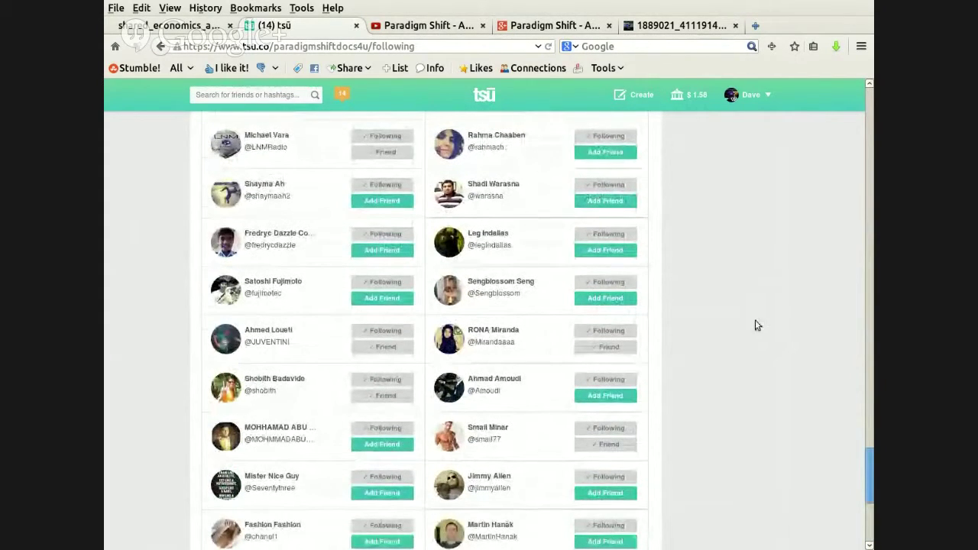
{"action": "scroll", "coordinate": [758, 337], "scroll_direction": "down", "scroll_amount": 5}
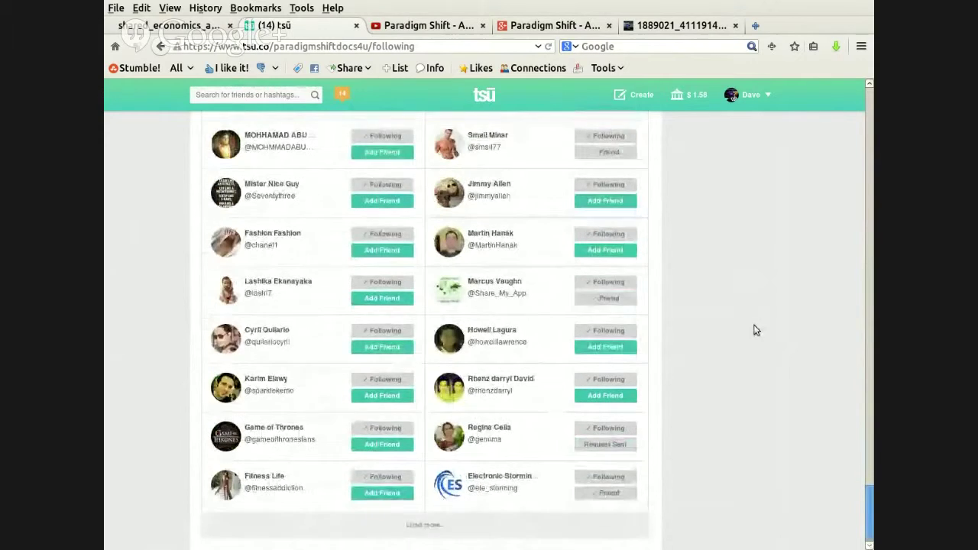
{"action": "scroll", "coordinate": [749, 296], "scroll_direction": "down", "scroll_amount": 1}
{"action": "scroll", "coordinate": [756, 306], "scroll_direction": "down", "scroll_amount": 2}
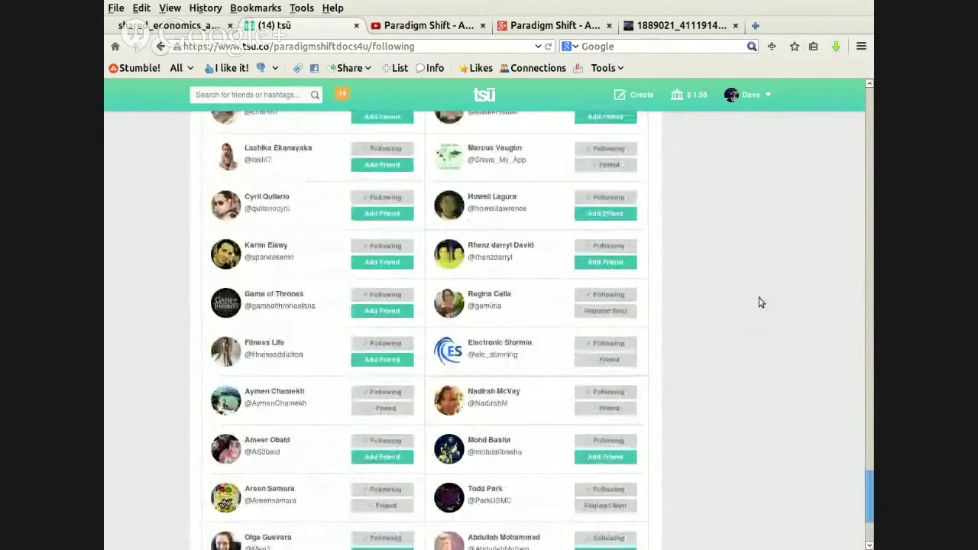
{"action": "scroll", "coordinate": [758, 303], "scroll_direction": "down", "scroll_amount": 3}
{"action": "scroll", "coordinate": [758, 305], "scroll_direction": "down", "scroll_amount": 1}
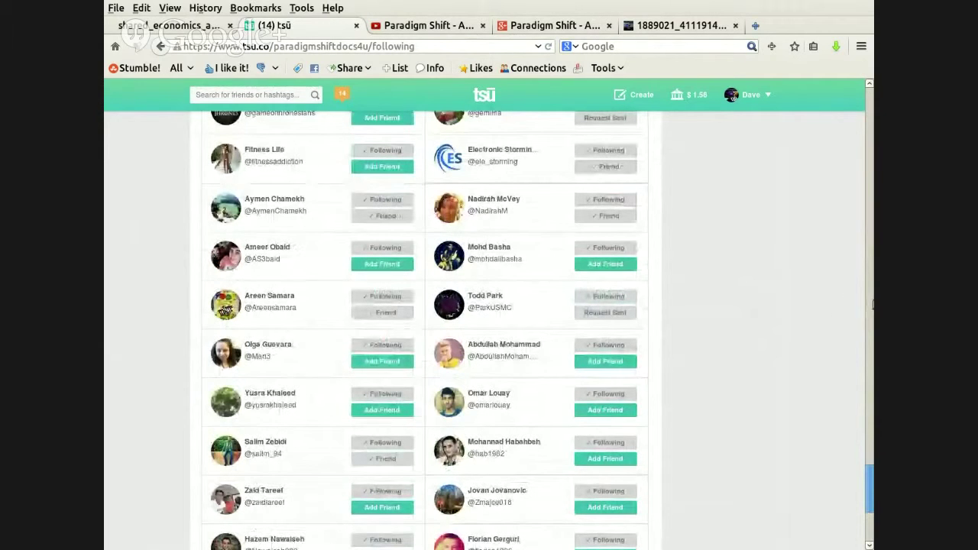
{"action": "scroll", "coordinate": [773, 380], "scroll_direction": "down", "scroll_amount": 5}
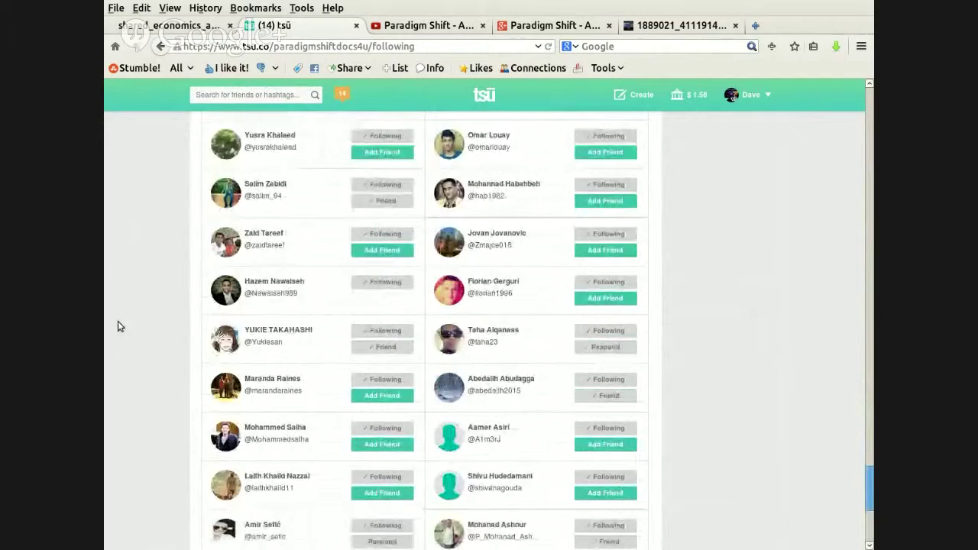
{"action": "scroll", "coordinate": [124, 322], "scroll_direction": "down", "scroll_amount": 5}
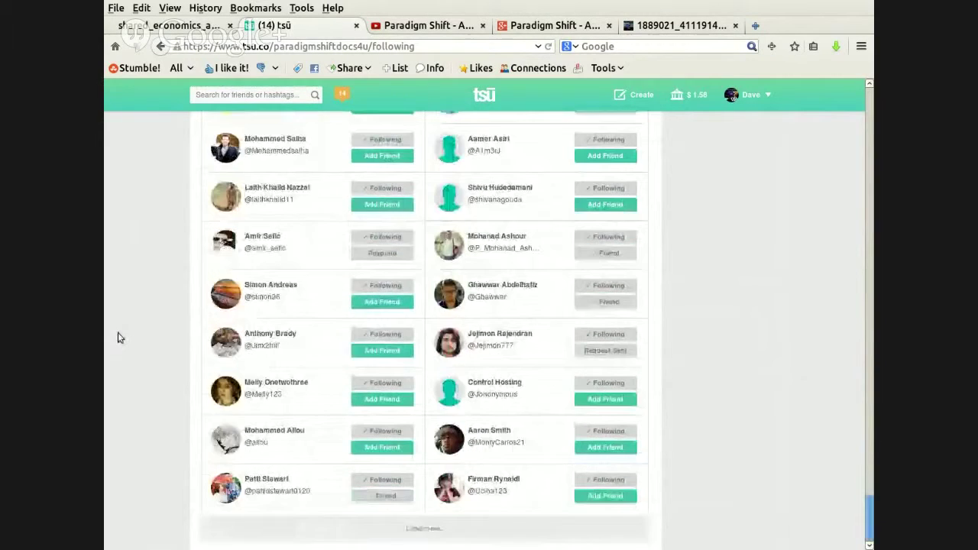
{"action": "scroll", "coordinate": [122, 334], "scroll_direction": "down", "scroll_amount": 5}
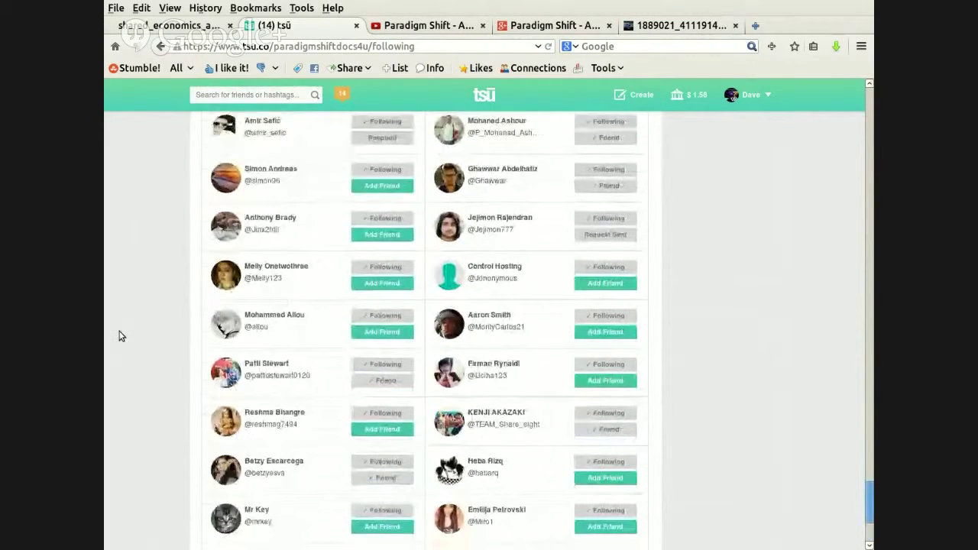
{"action": "scroll", "coordinate": [144, 331], "scroll_direction": "down", "scroll_amount": 5}
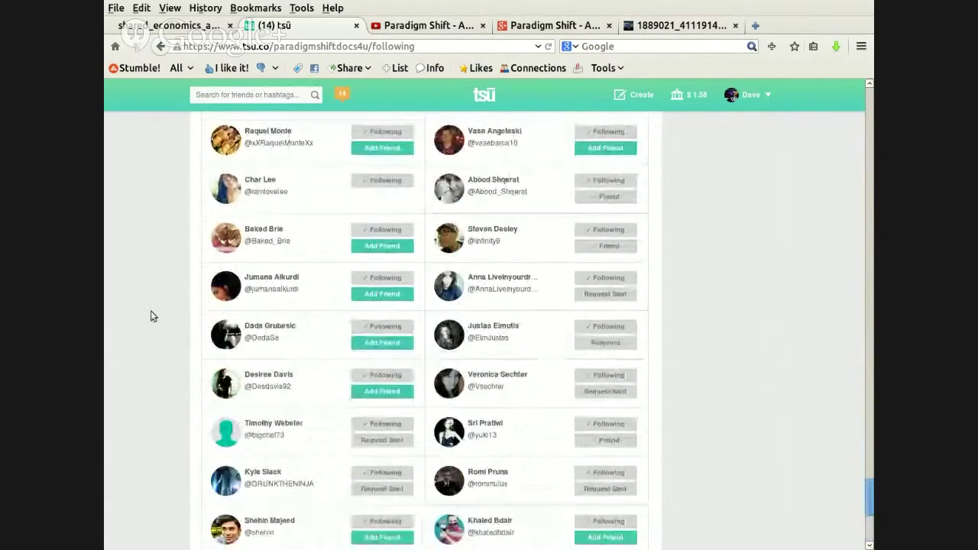
{"action": "scroll", "coordinate": [150, 328], "scroll_direction": "down", "scroll_amount": 3}
{"action": "scroll", "coordinate": [149, 327], "scroll_direction": "down", "scroll_amount": 2}
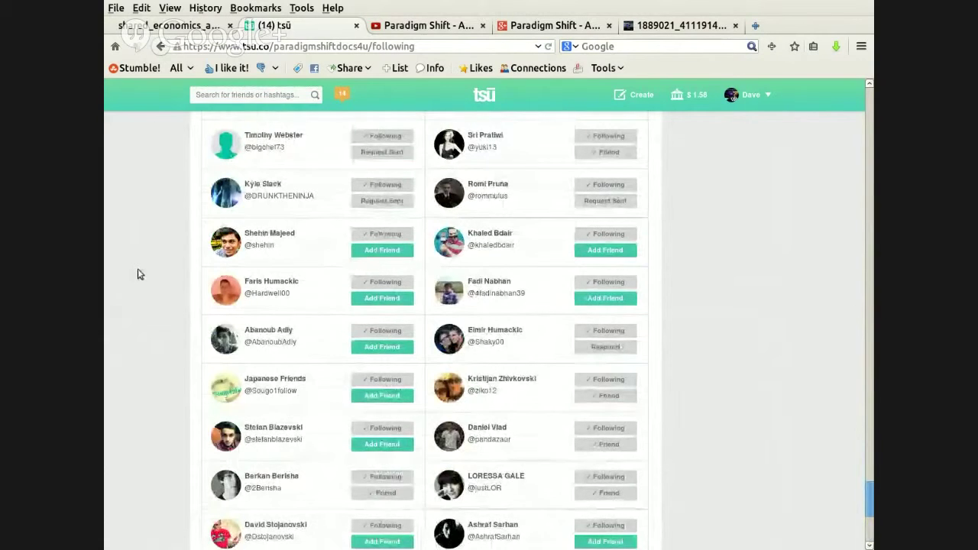
{"action": "scroll", "coordinate": [140, 274], "scroll_direction": "down", "scroll_amount": 3}
{"action": "scroll", "coordinate": [140, 275], "scroll_direction": "down", "scroll_amount": 1}
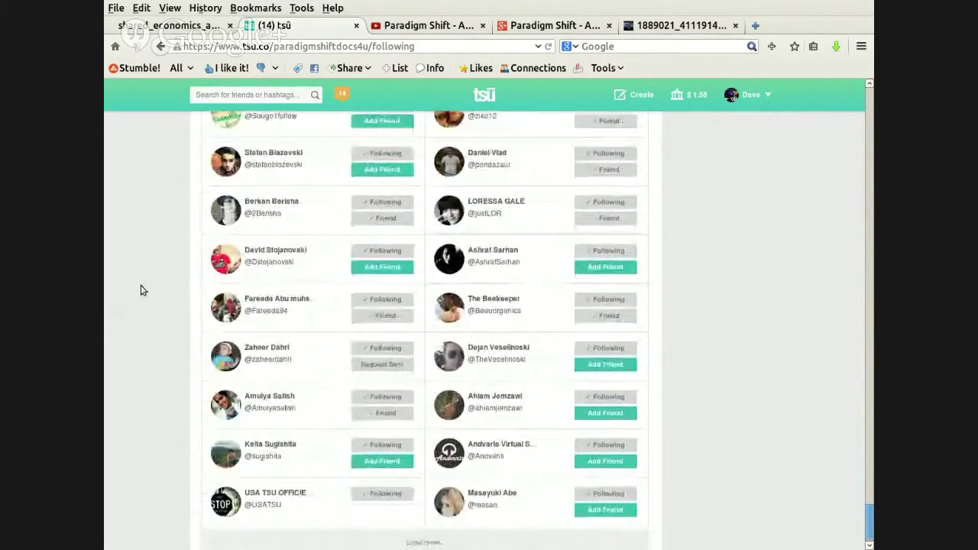
{"action": "scroll", "coordinate": [138, 294], "scroll_direction": "down", "scroll_amount": 1}
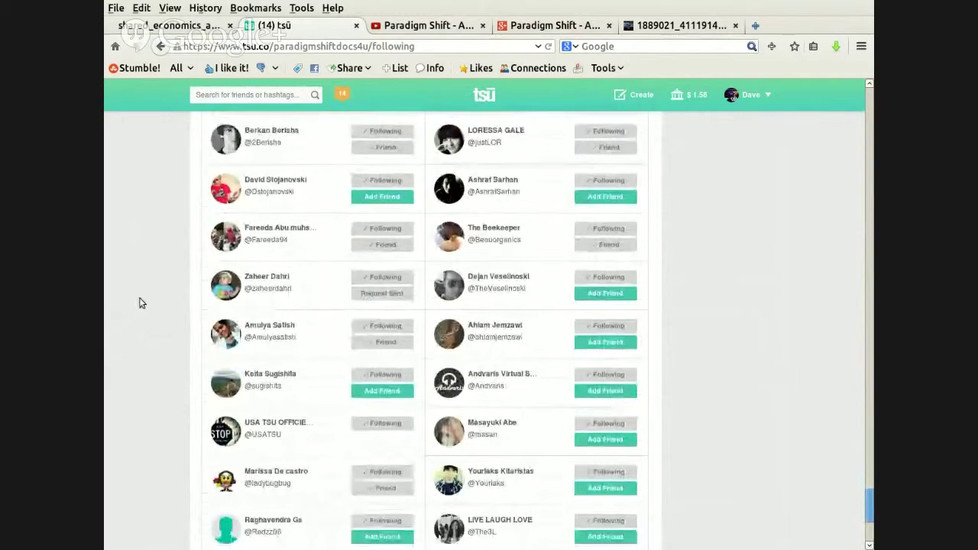
{"action": "scroll", "coordinate": [139, 304], "scroll_direction": "down", "scroll_amount": 4}
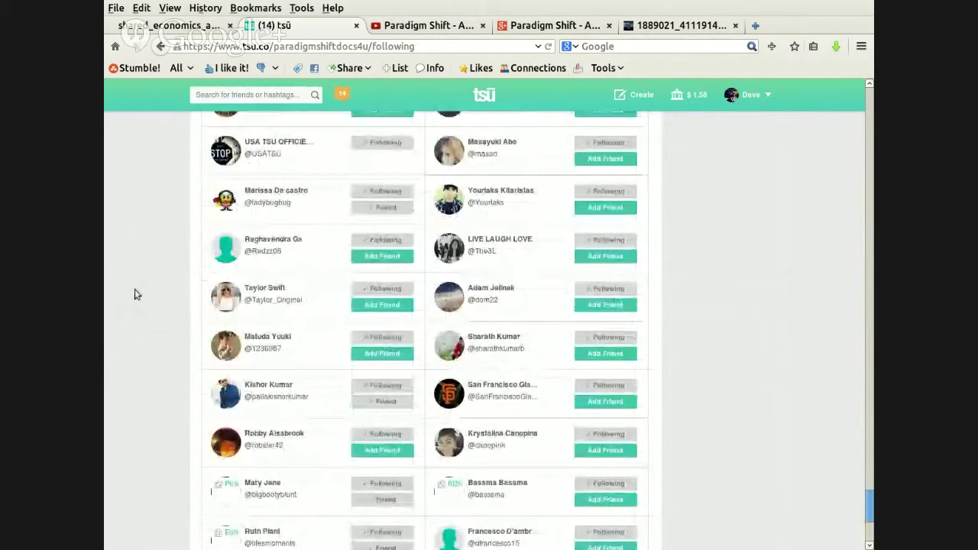
{"action": "scroll", "coordinate": [136, 293], "scroll_direction": "down", "scroll_amount": 4}
{"action": "scroll", "coordinate": [135, 294], "scroll_direction": "down", "scroll_amount": 1}
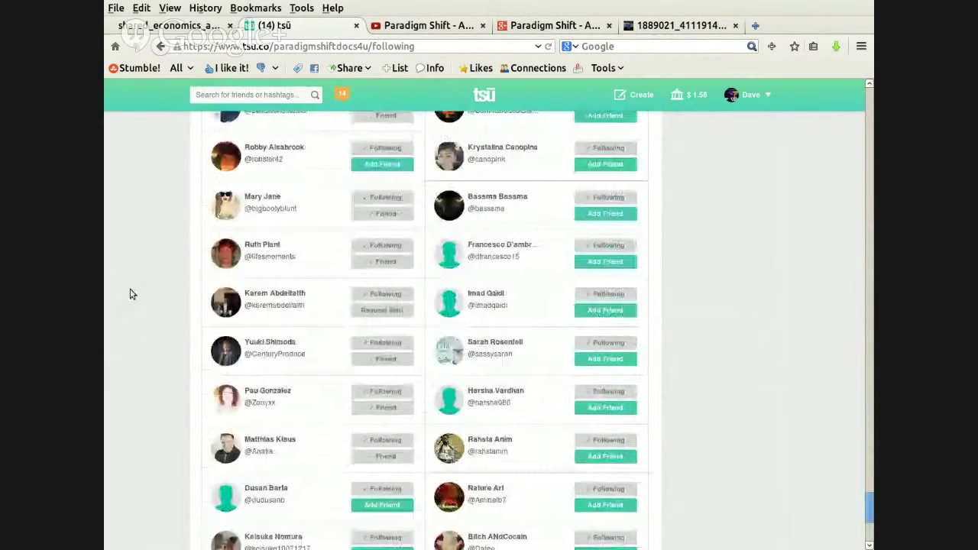
{"action": "scroll", "coordinate": [132, 290], "scroll_direction": "down", "scroll_amount": 4}
{"action": "scroll", "coordinate": [132, 285], "scroll_direction": "down", "scroll_amount": 3}
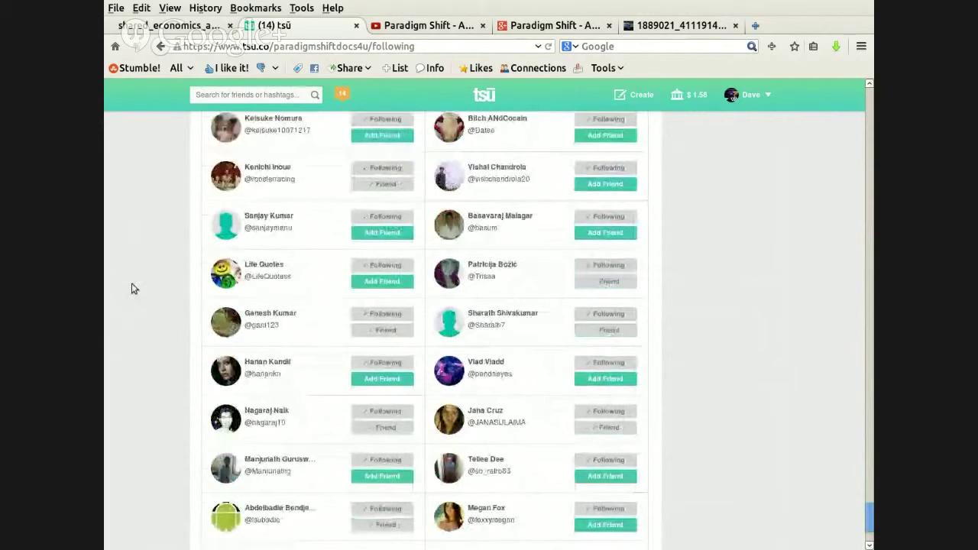
{"action": "scroll", "coordinate": [132, 288], "scroll_direction": "down", "scroll_amount": 2}
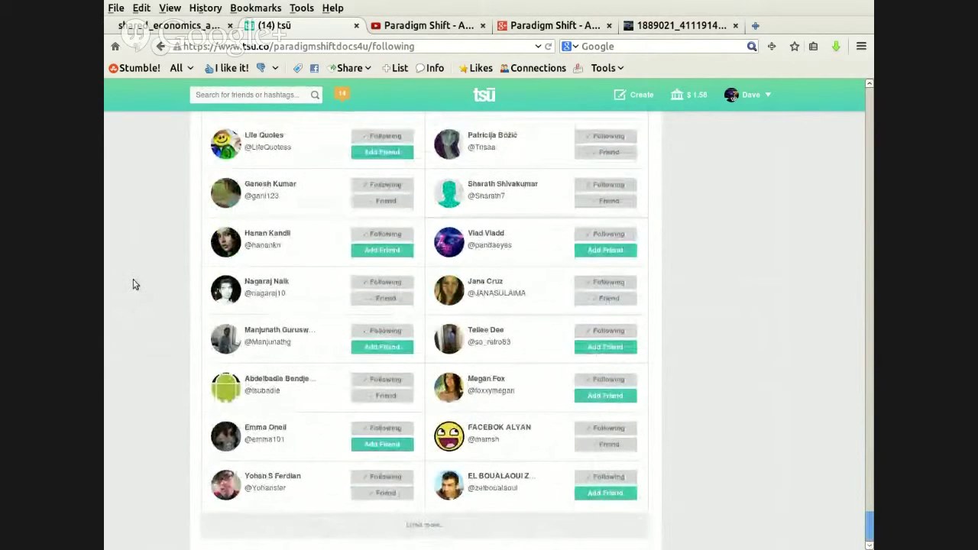
{"action": "scroll", "coordinate": [127, 297], "scroll_direction": "down", "scroll_amount": 5}
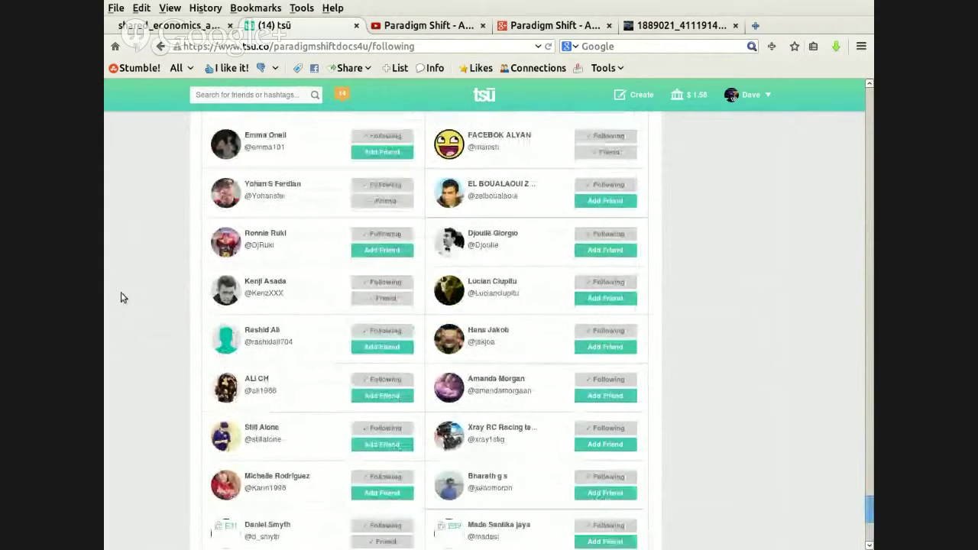
{"action": "scroll", "coordinate": [121, 297], "scroll_direction": "down", "scroll_amount": 5}
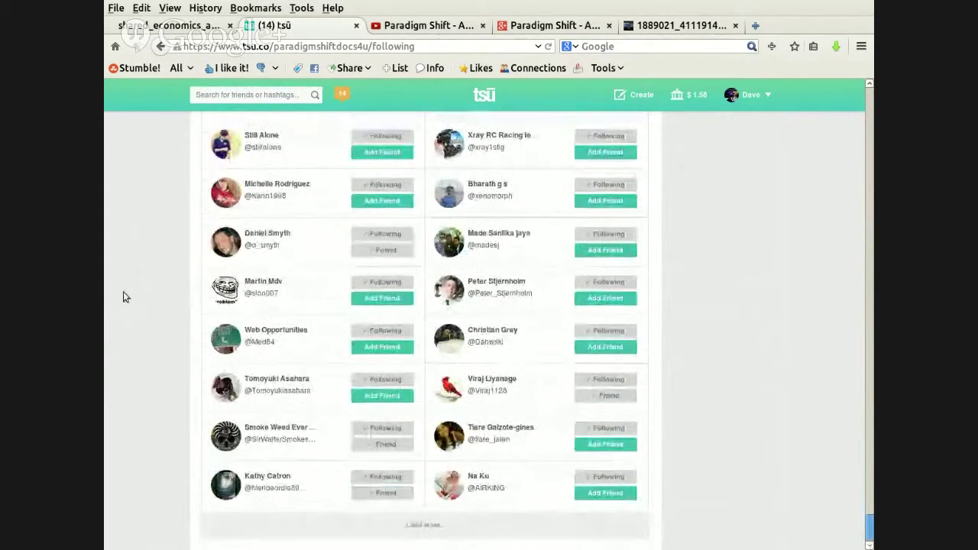
{"action": "scroll", "coordinate": [118, 277], "scroll_direction": "down", "scroll_amount": 4}
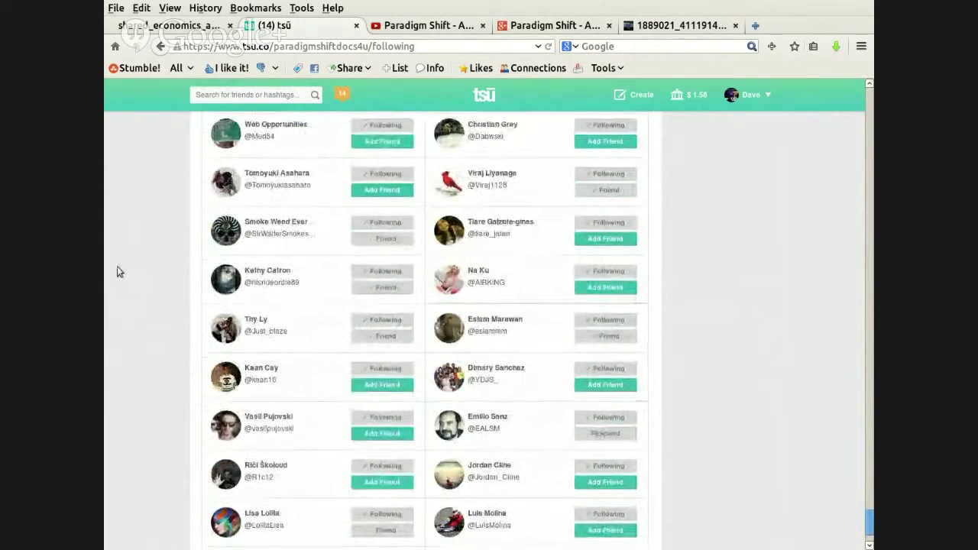
- Check the remaining loaded entries of the Following list for accounts with a Respond status, loading more accounts along the way
{"action": "scroll", "coordinate": [120, 268], "scroll_direction": "down", "scroll_amount": 3}
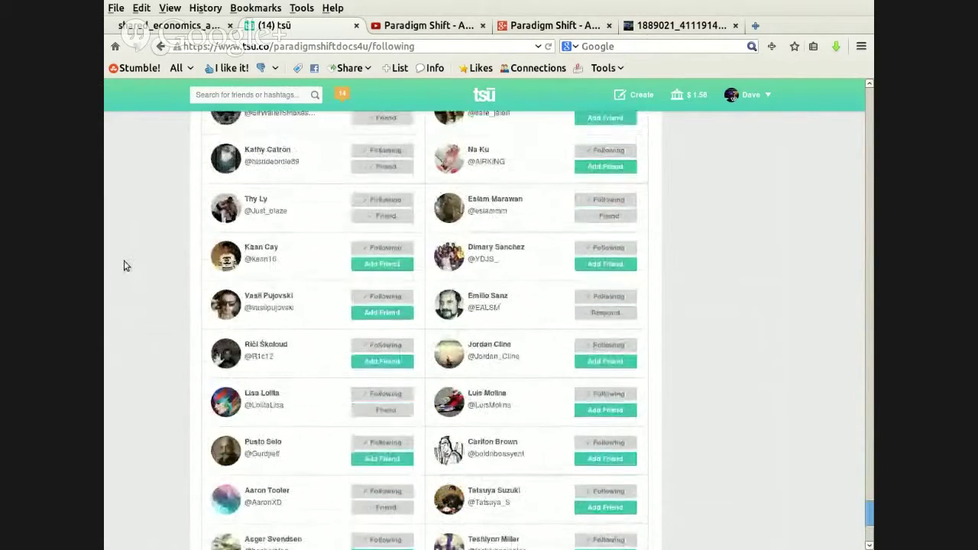
{"action": "scroll", "coordinate": [124, 264], "scroll_direction": "down", "scroll_amount": 4}
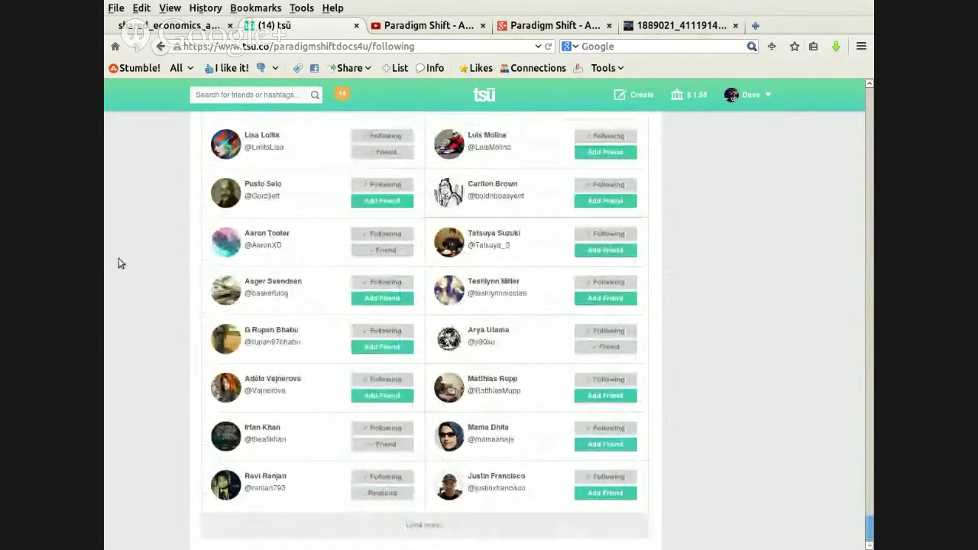
{"action": "scroll", "coordinate": [121, 253], "scroll_direction": "down", "scroll_amount": 5}
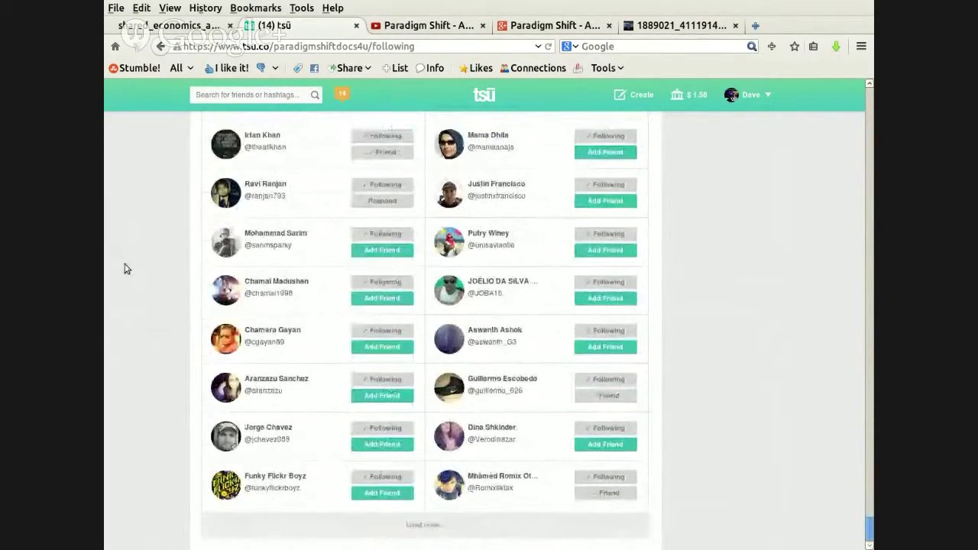
{"action": "scroll", "coordinate": [127, 217], "scroll_direction": "down", "scroll_amount": 5}
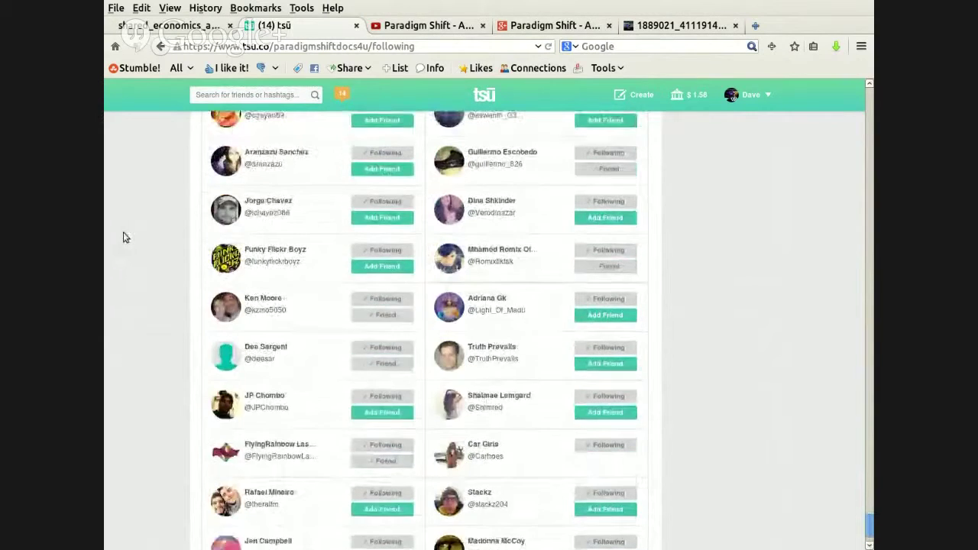
{"action": "scroll", "coordinate": [127, 293], "scroll_direction": "down", "scroll_amount": 4}
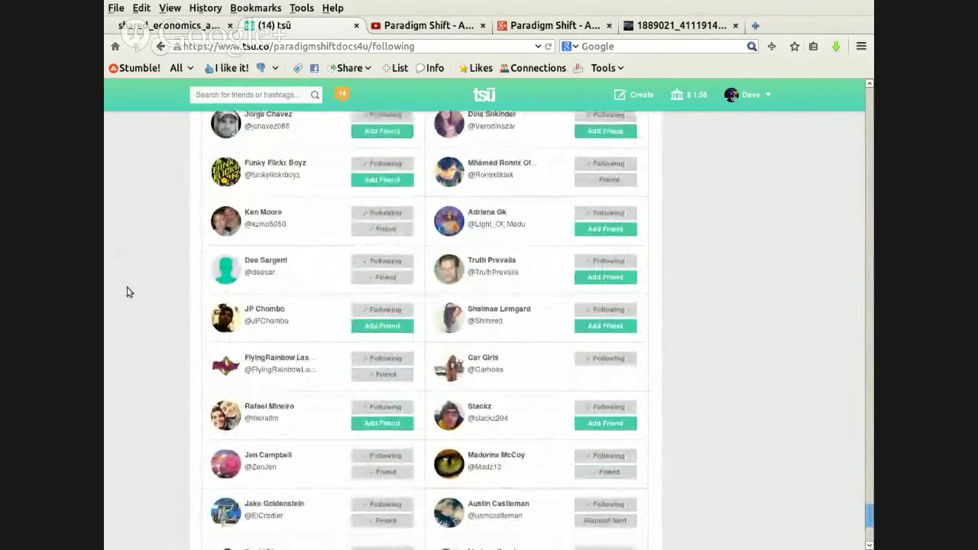
{"action": "scroll", "coordinate": [138, 292], "scroll_direction": "down", "scroll_amount": 2}
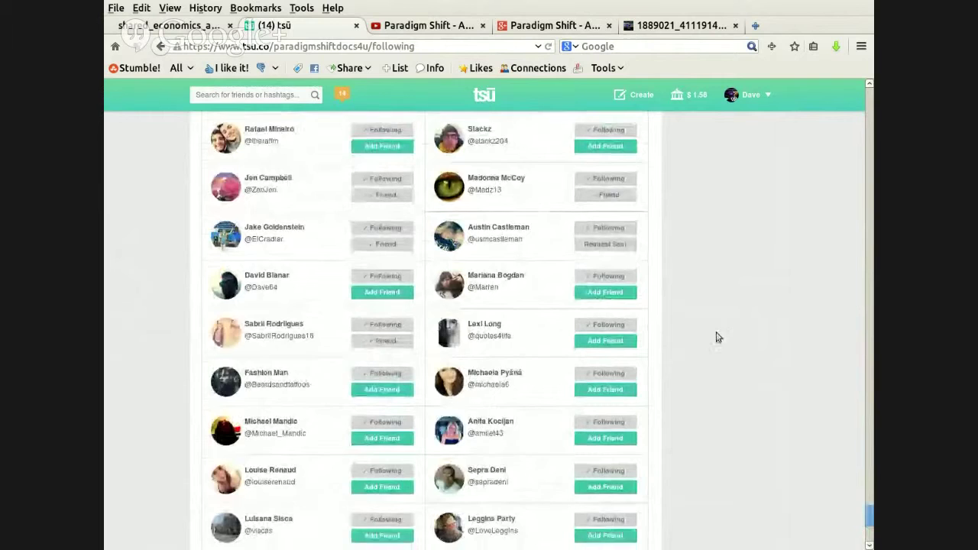
{"action": "scroll", "coordinate": [718, 306], "scroll_direction": "down", "scroll_amount": 2}
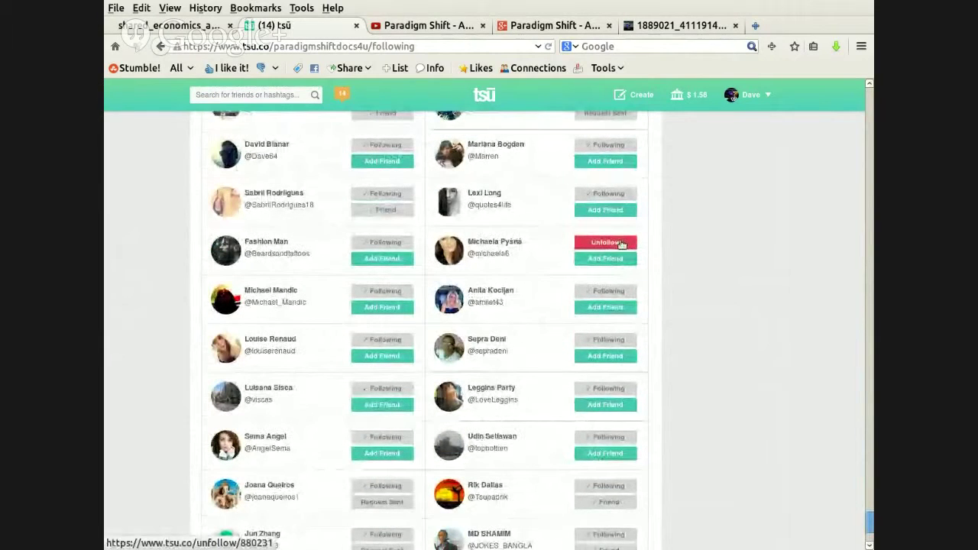
{"action": "scroll", "coordinate": [803, 441], "scroll_direction": "up", "scroll_amount": 3}
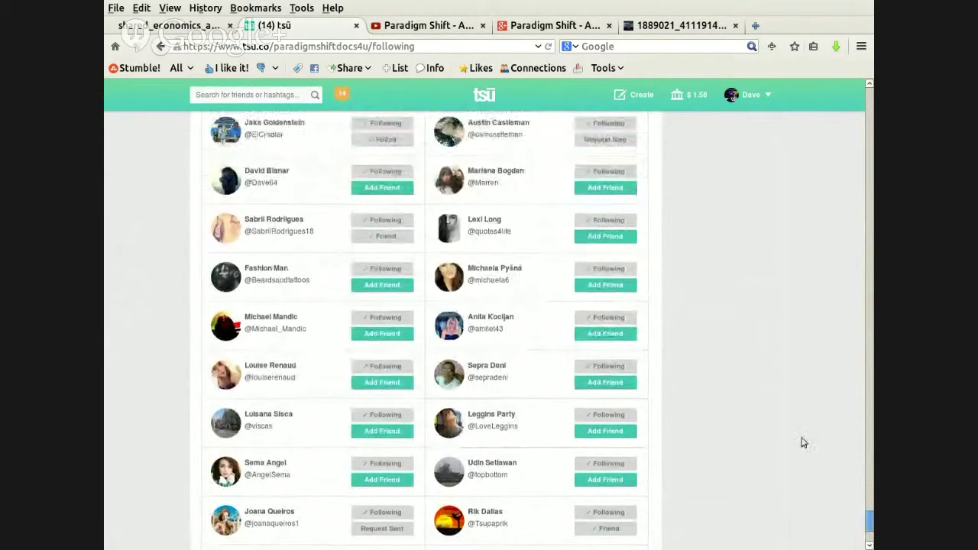
- Open the account's own profile and look through its diary, from the web links and About details to the shared video post and its comment
{"action": "left_click_drag", "start_coordinate": [871, 514], "coordinate": [871, 96]}
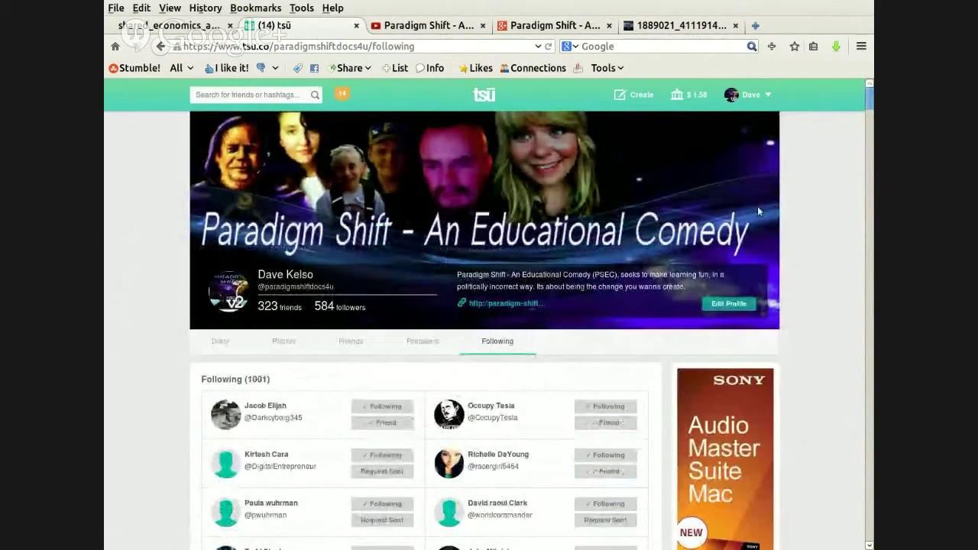
{"action": "left_click", "coordinate": [765, 95]}
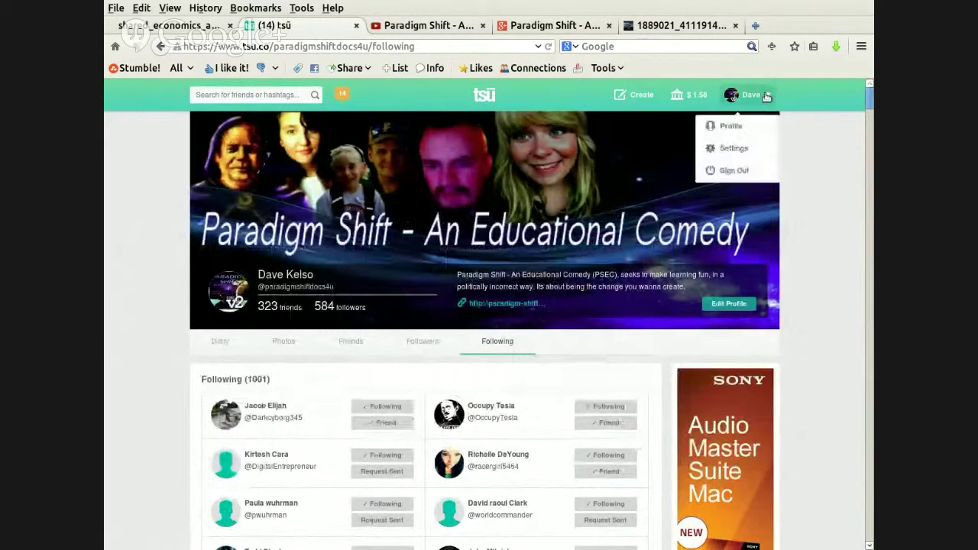
{"action": "left_click", "coordinate": [743, 126]}
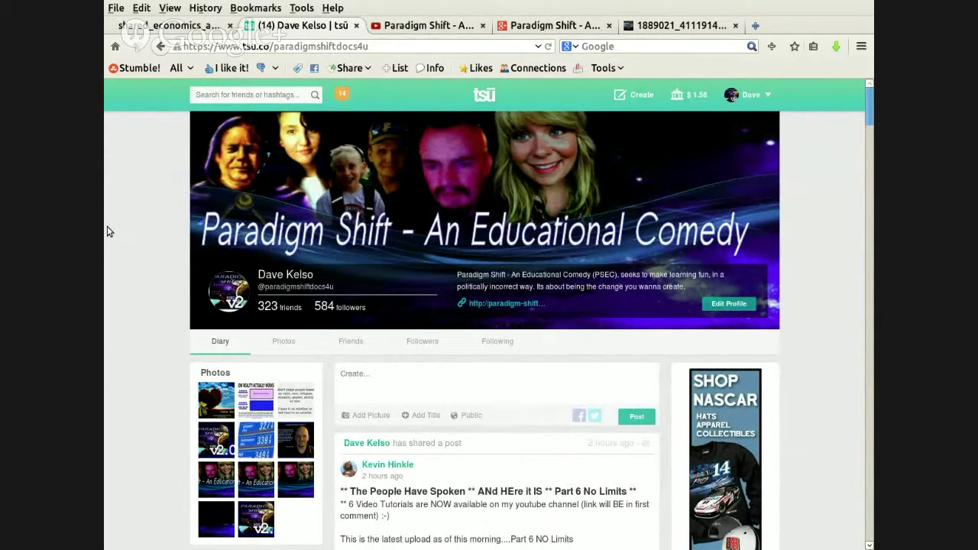
{"action": "scroll", "coordinate": [115, 290], "scroll_direction": "down", "scroll_amount": 3}
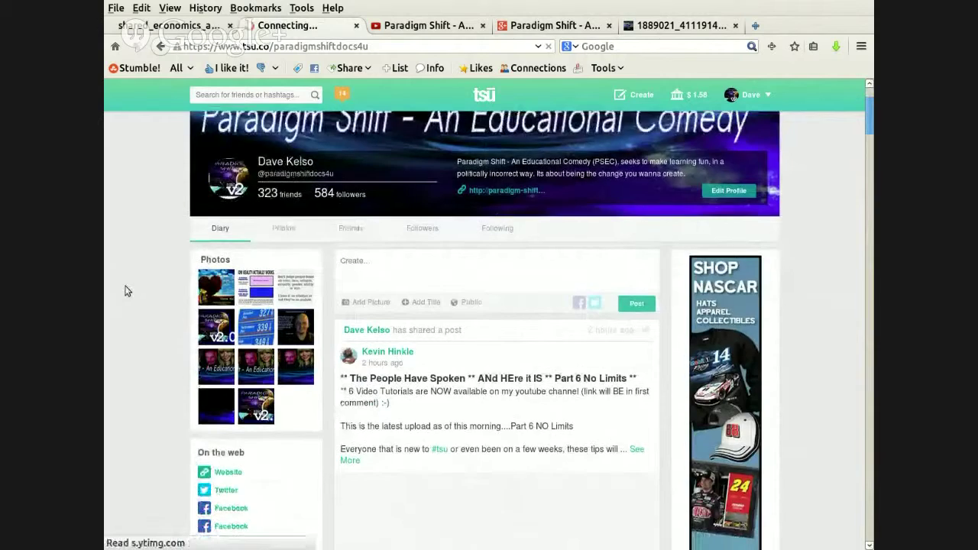
{"action": "scroll", "coordinate": [121, 260], "scroll_direction": "down", "scroll_amount": 1}
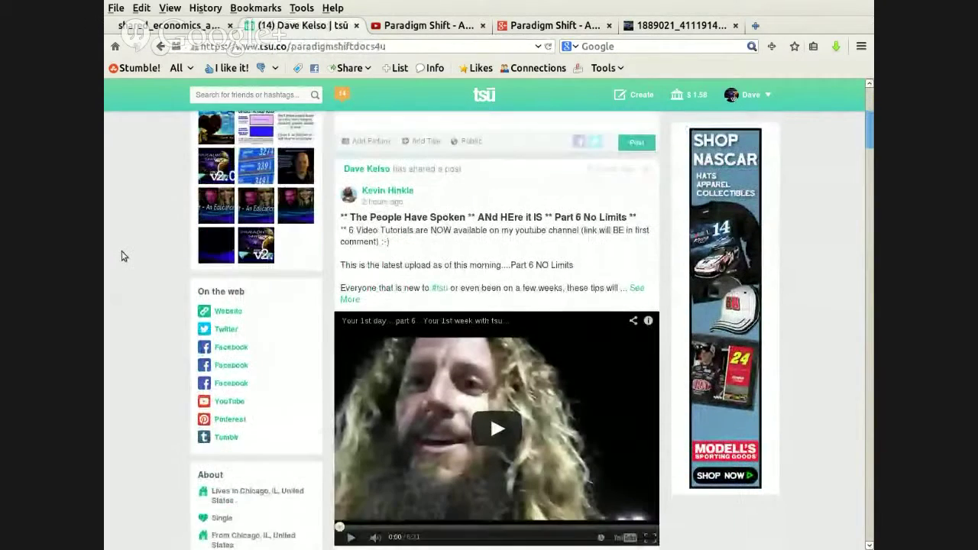
{"action": "scroll", "coordinate": [120, 252], "scroll_direction": "down", "scroll_amount": 2}
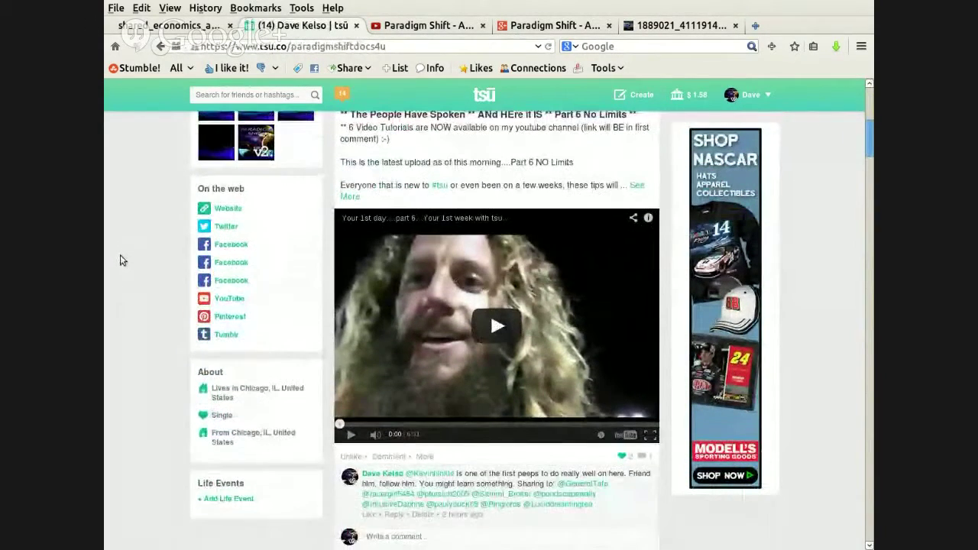
{"action": "scroll", "coordinate": [126, 247], "scroll_direction": "down", "scroll_amount": 3}
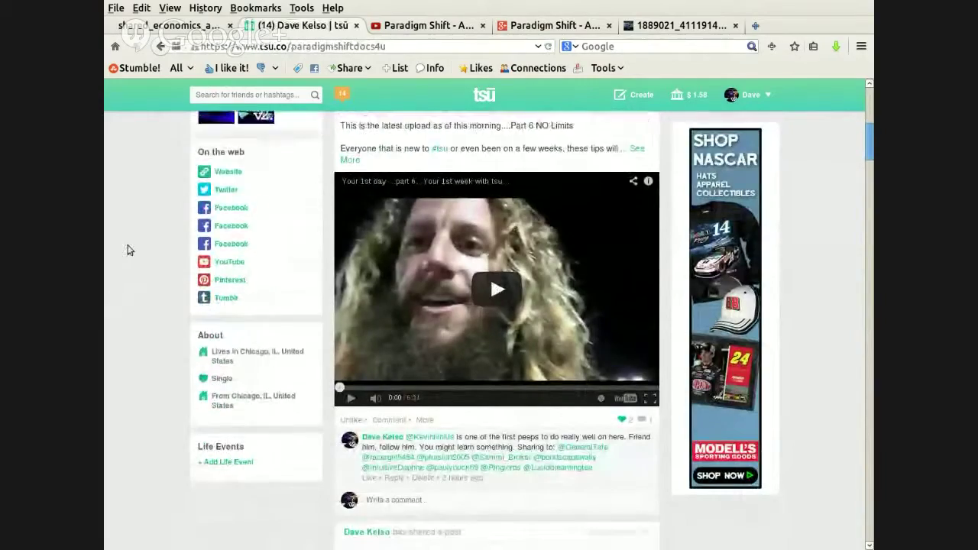